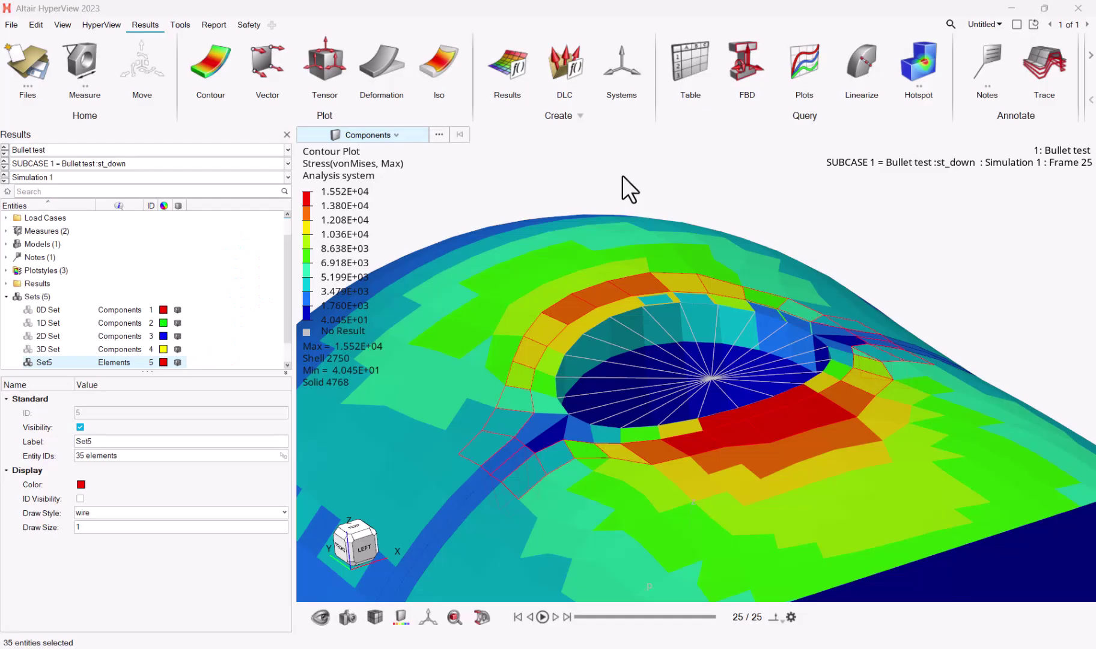
Step: Start a new Elemental Contour measure on elements and toggle Auto Create
left_click_drag(631, 311, 916, 396, "ctrl")
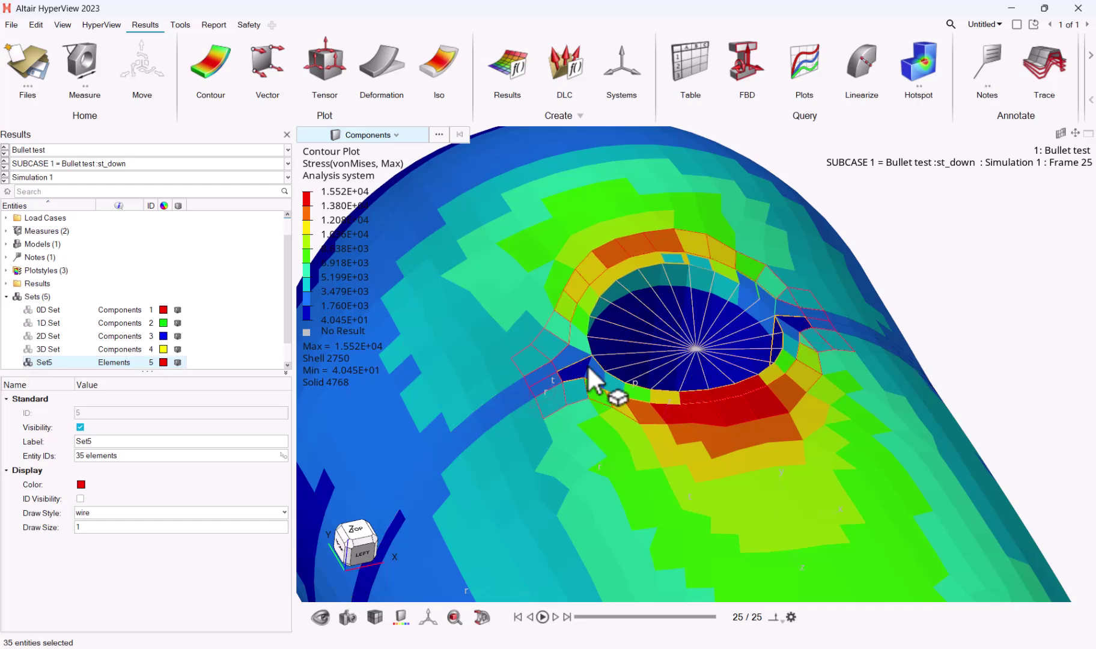
mouse_move(483, 373)
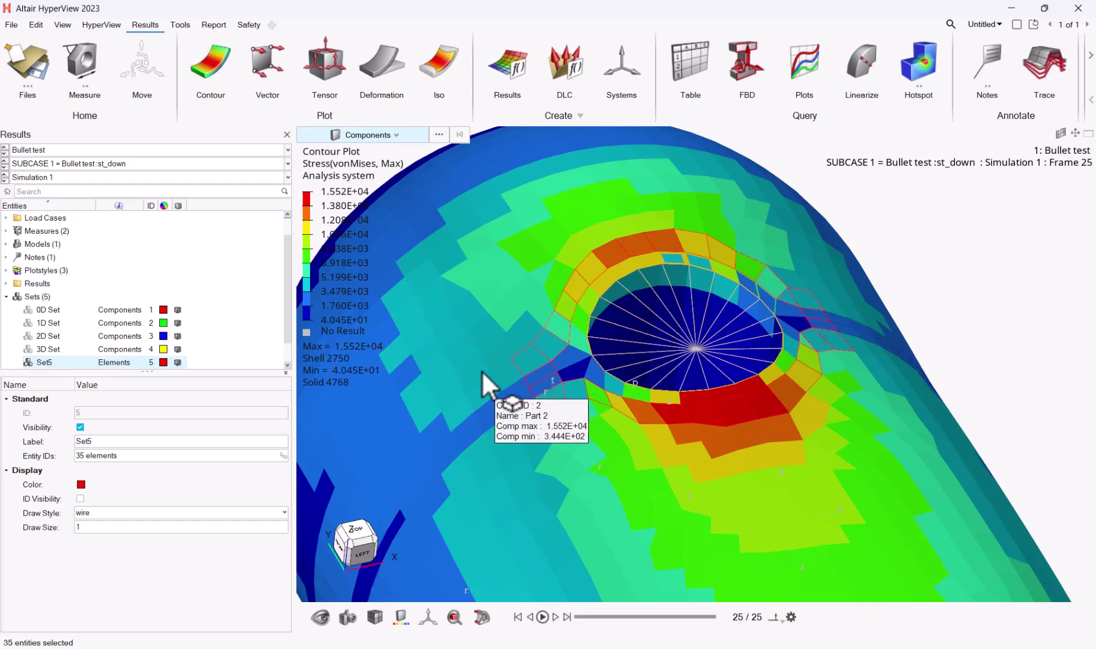
mouse_move(794, 399)
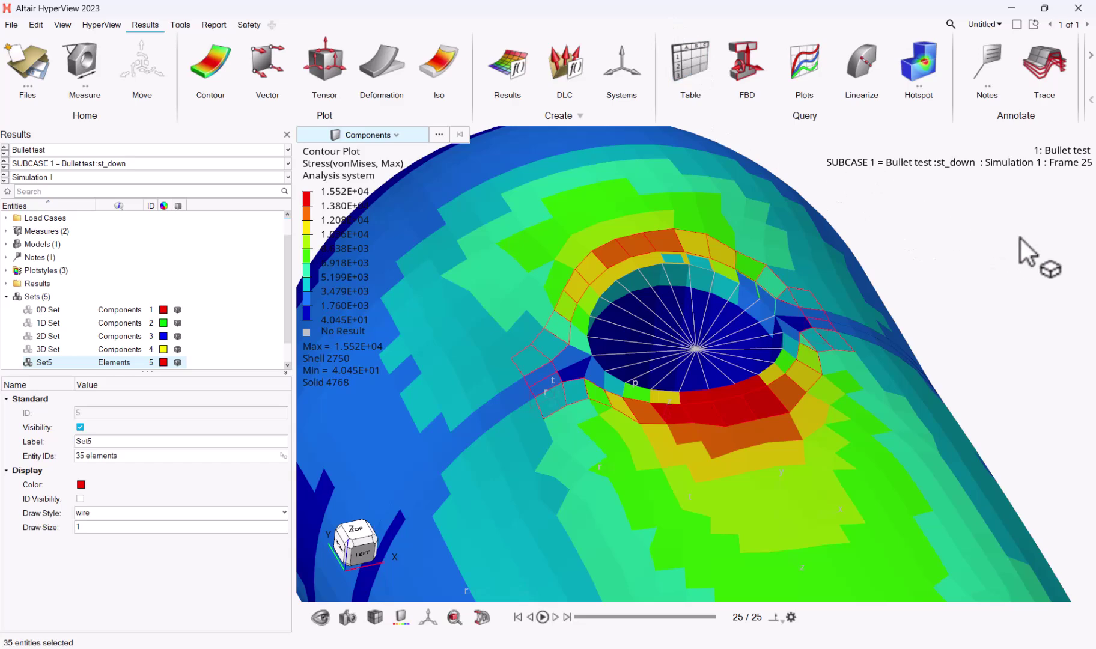
right_click_drag(1057, 276, 1028, 328, "ctrl")
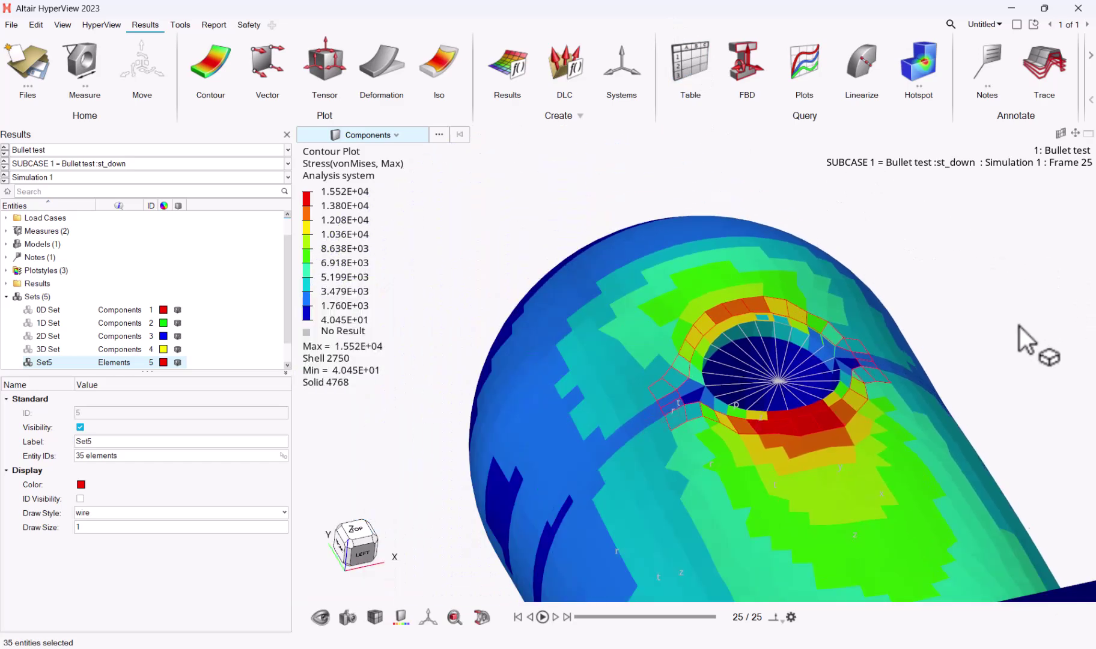
left_click_drag(1019, 326, 930, 335, "ctrl")
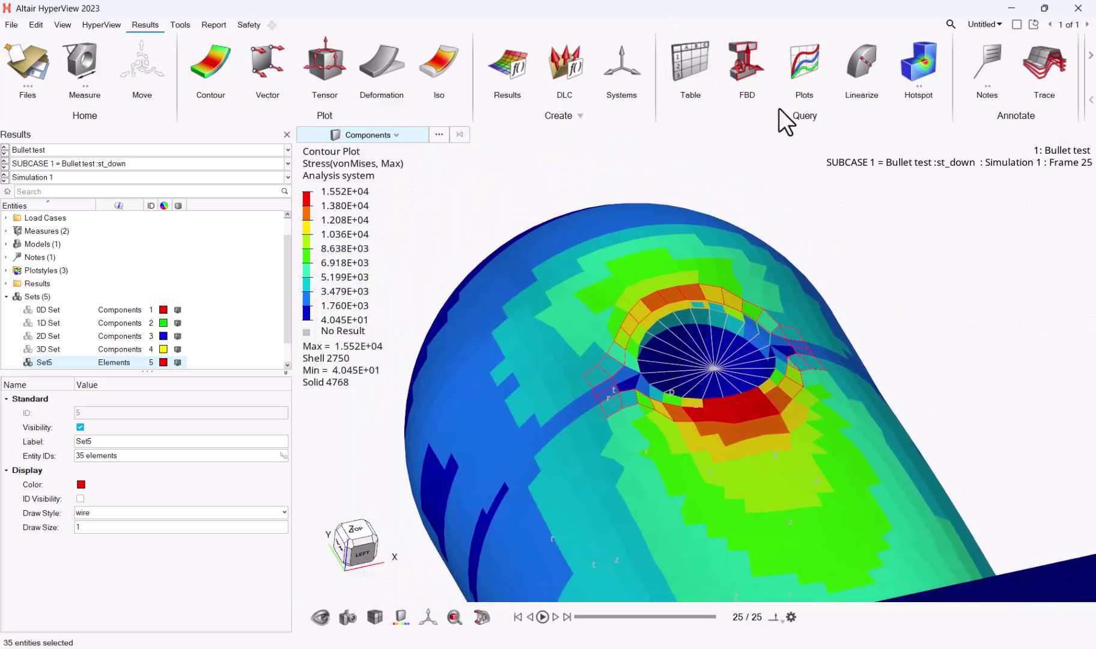
left_click(78, 58)
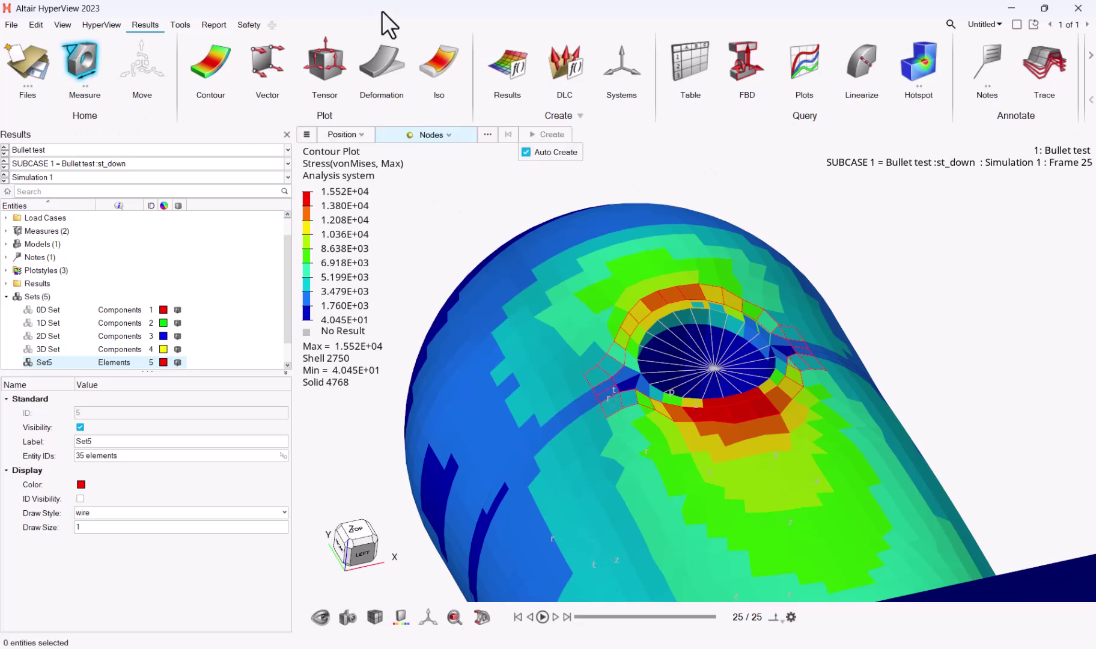
left_click(364, 136)
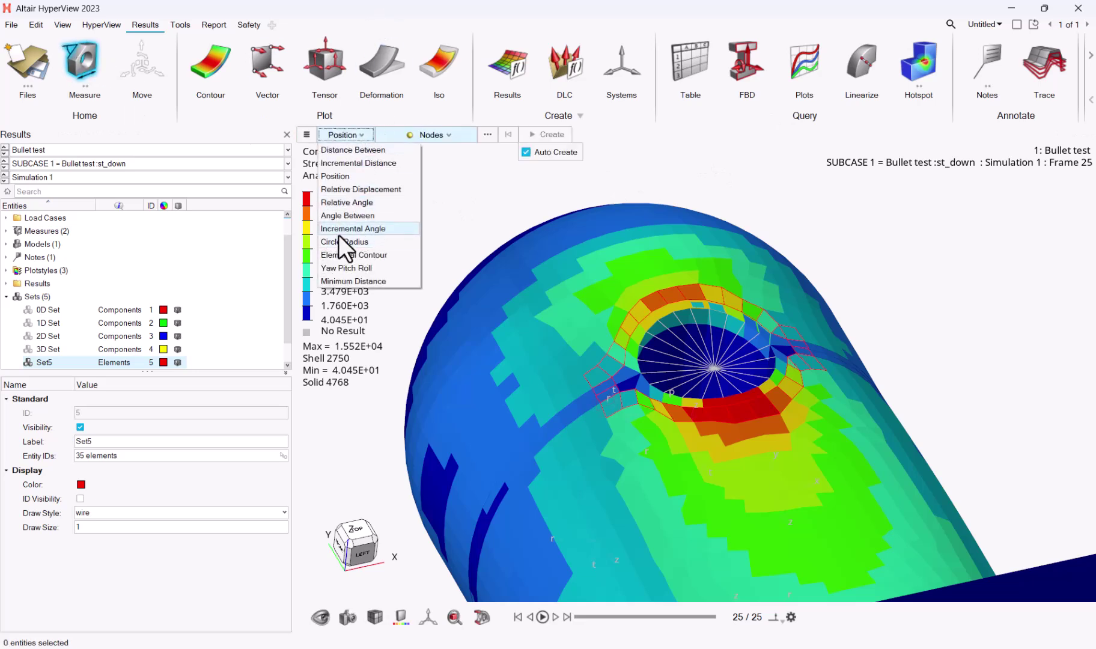
left_click(356, 254)
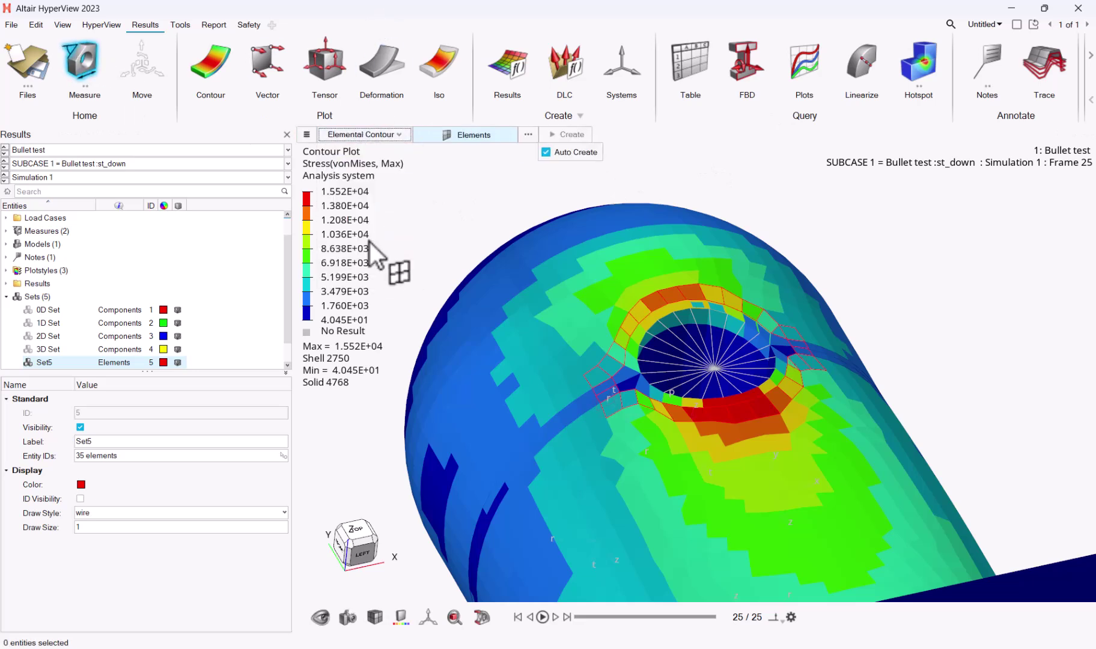
left_click(544, 152)
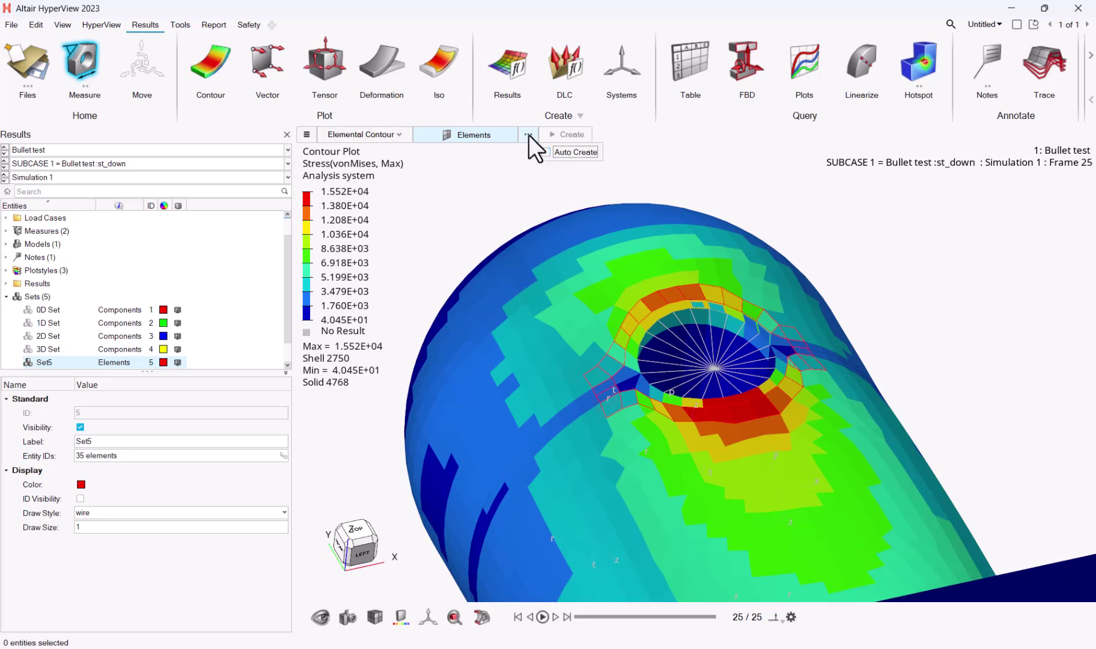
Step: Select Set5's 35 elements by set and create the Measure Group 3 Elem Cntr measure
left_click(528, 135)
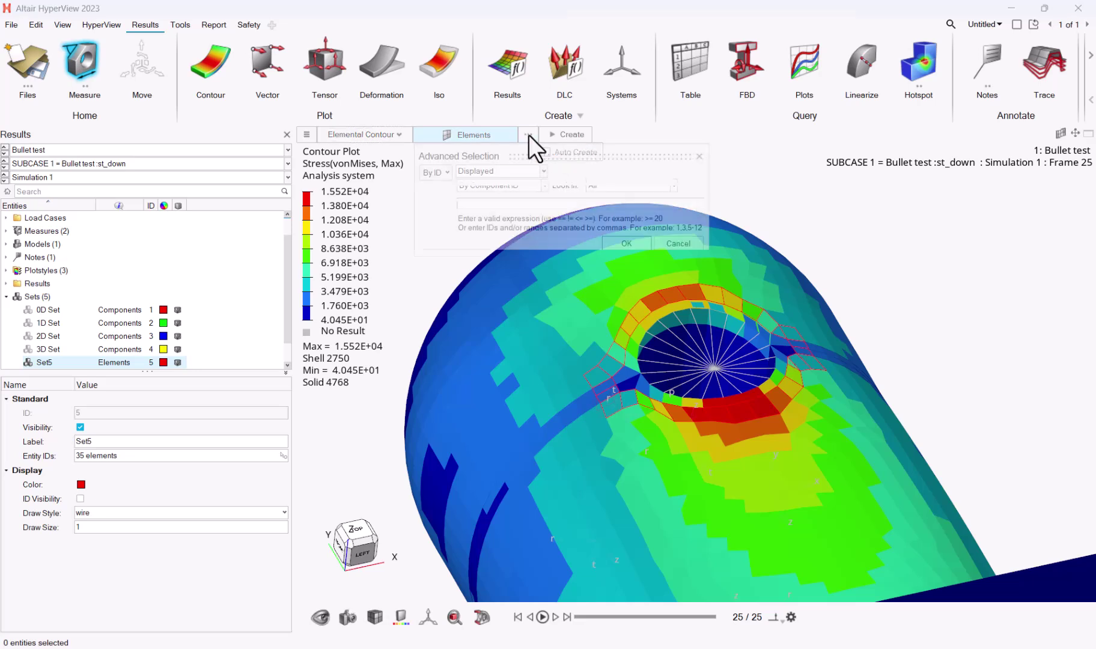
left_click(448, 176)
left_click(443, 232)
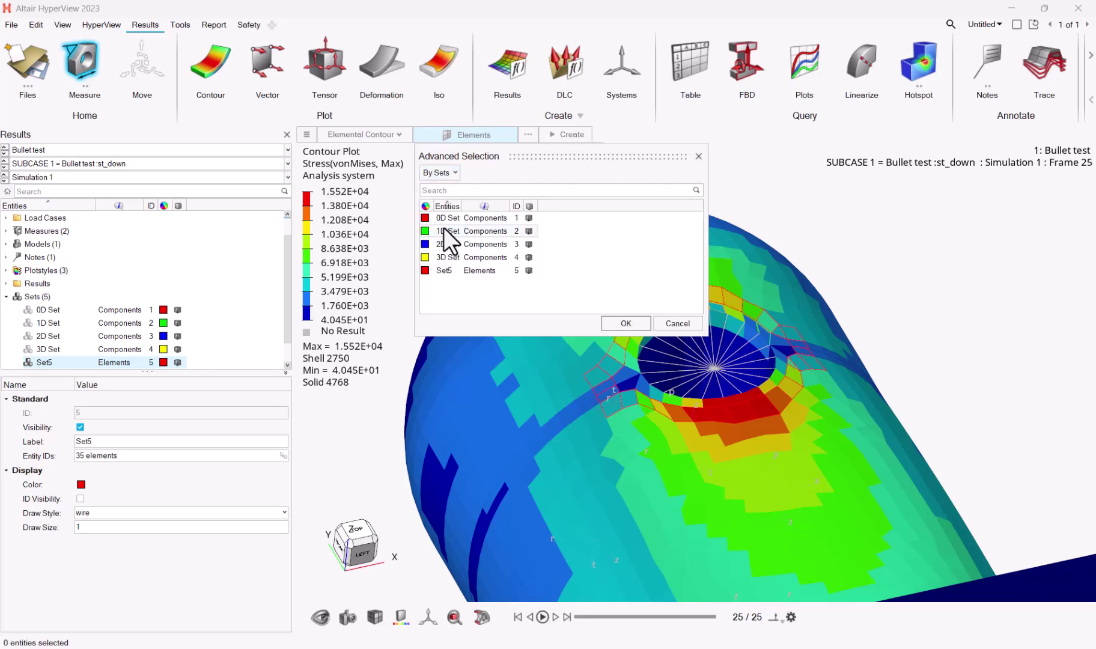
left_click(435, 269)
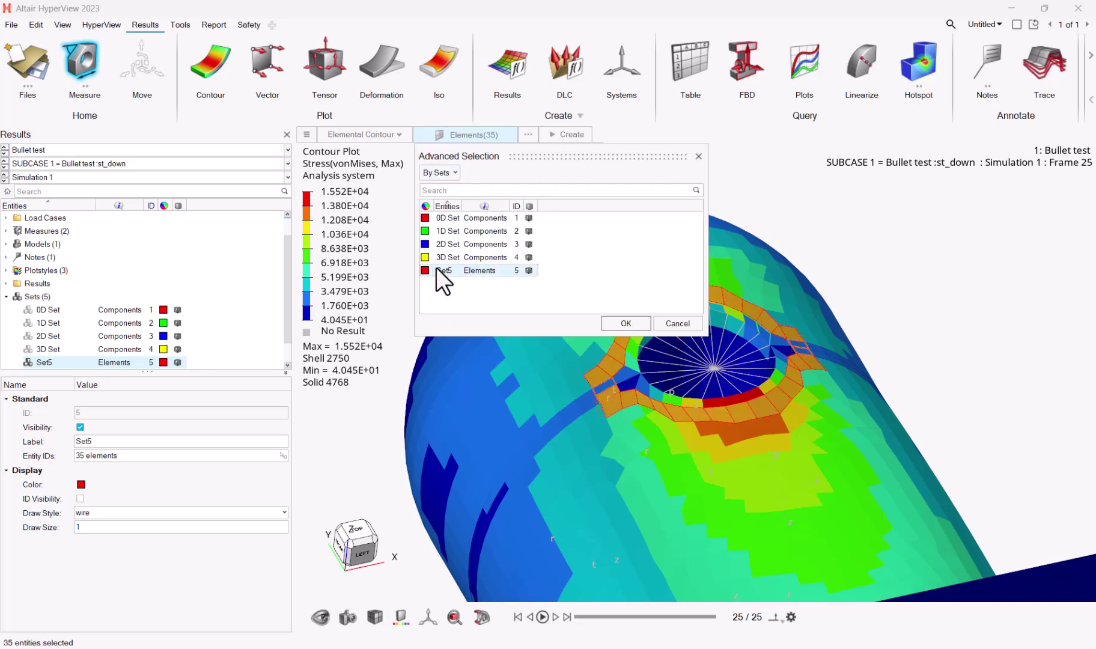
left_click(625, 324)
mouse_move(560, 155)
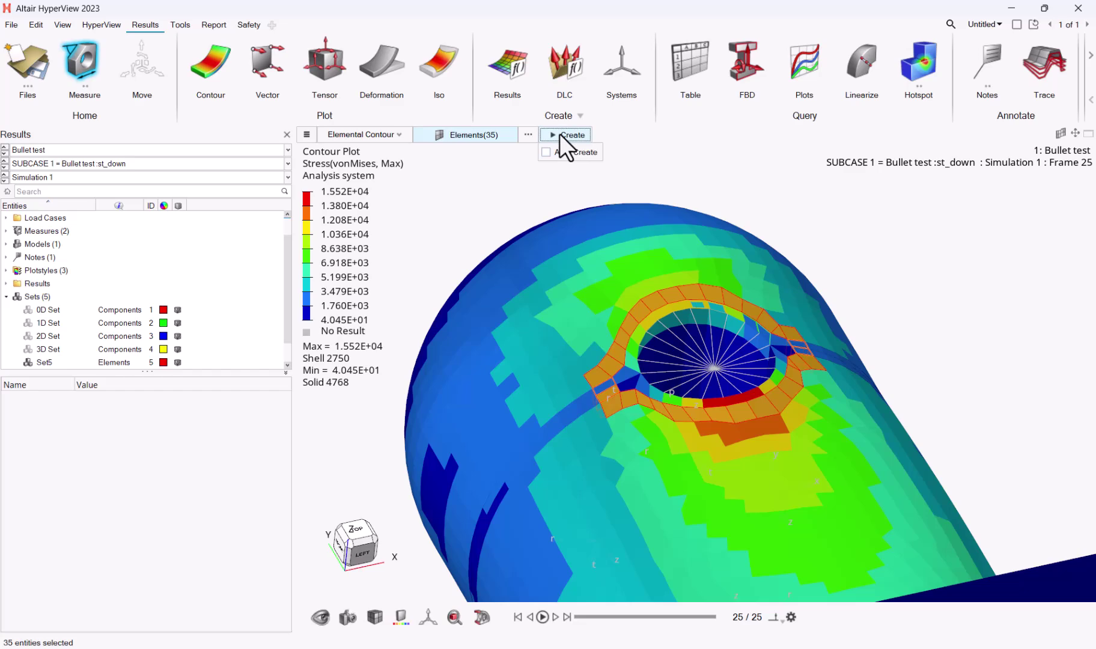
left_click(560, 134)
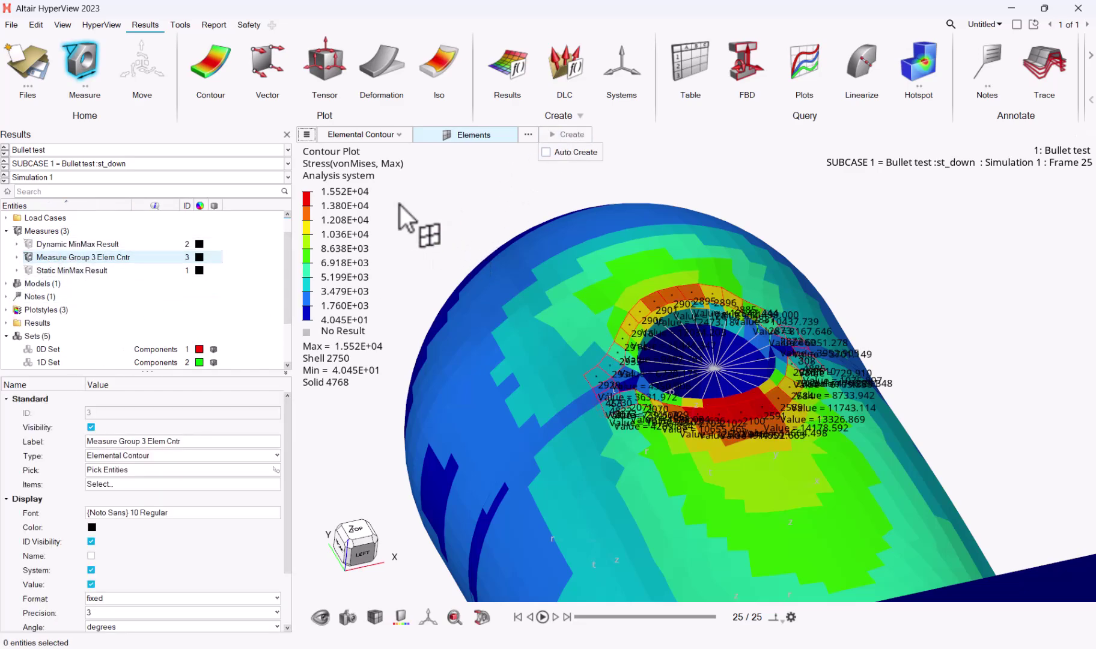
Step: Play the results animation through its frames and zoom out of the model
left_click(542, 617)
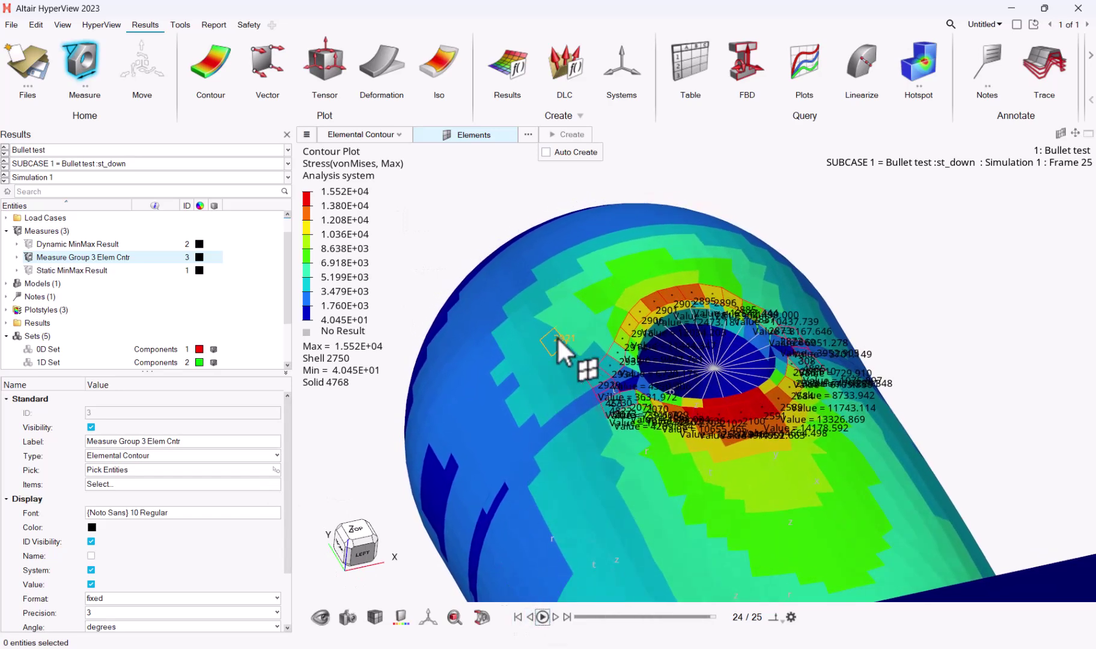
scroll(423, 255, "down", 4)
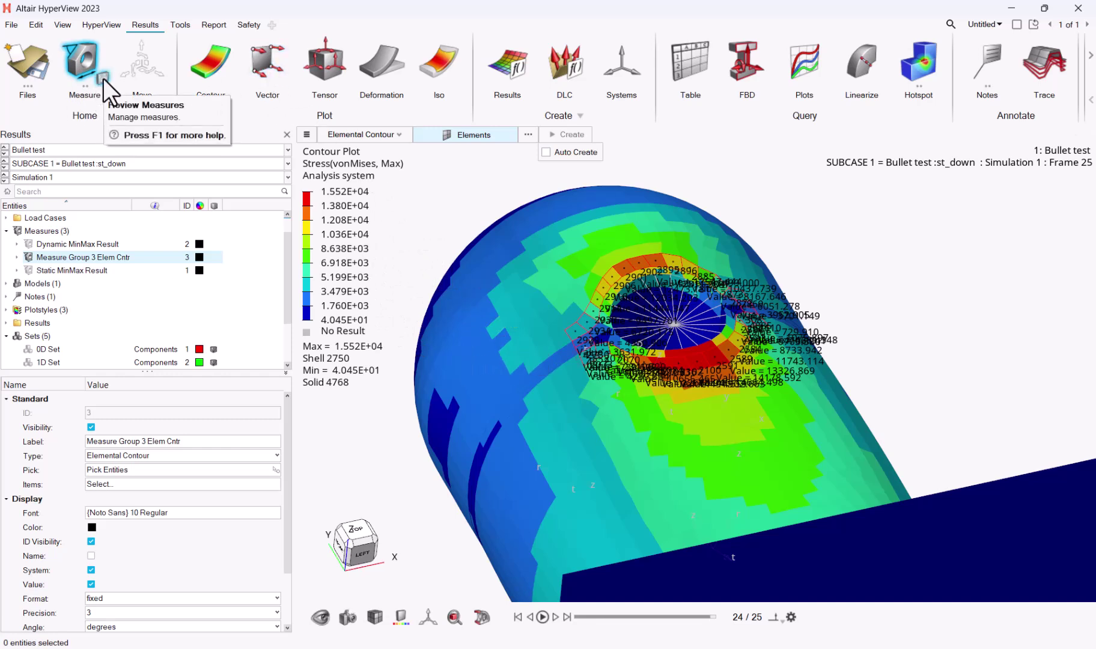
Step: Review Measure Group 3 Elem Cntr's Value as a single curve placed in a new window
left_click(102, 78)
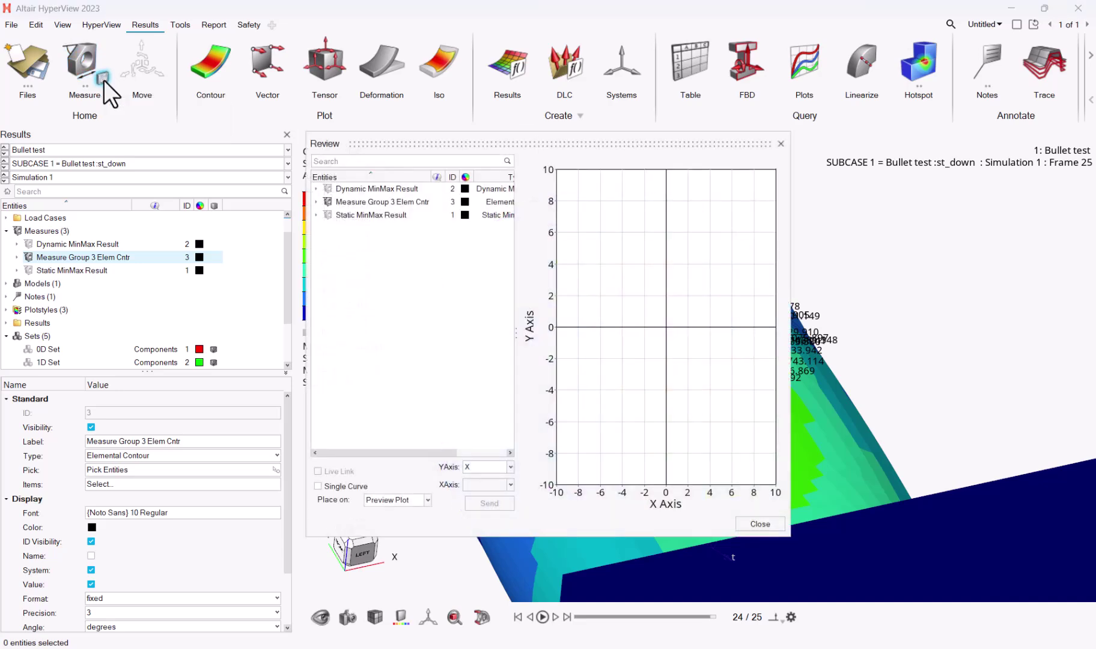
left_click(396, 200)
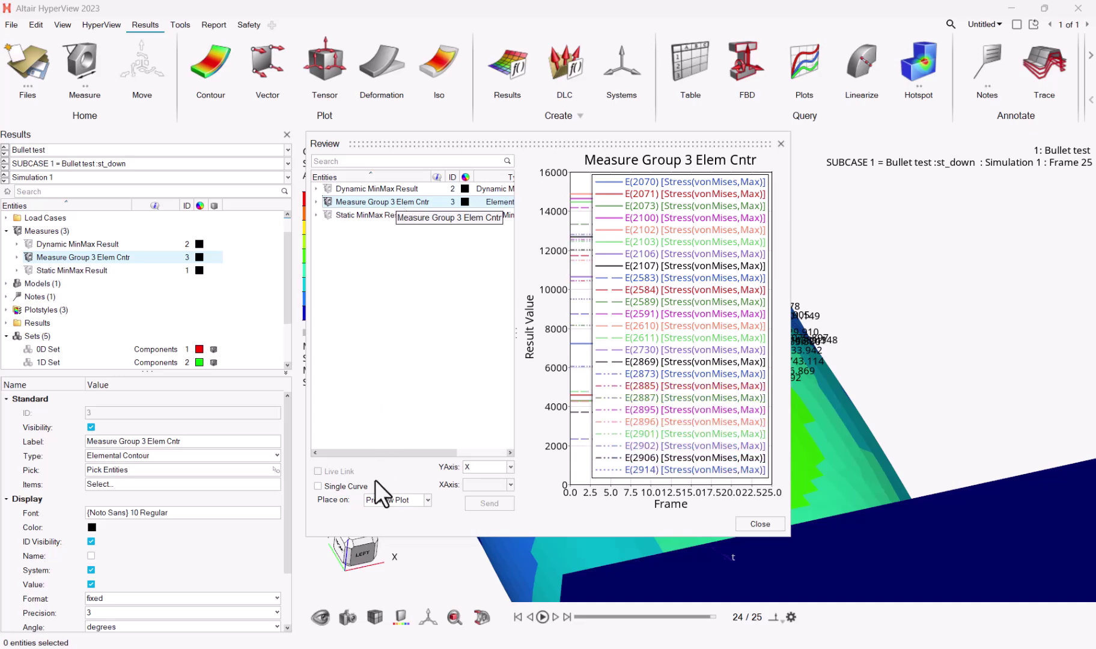
left_click(318, 486)
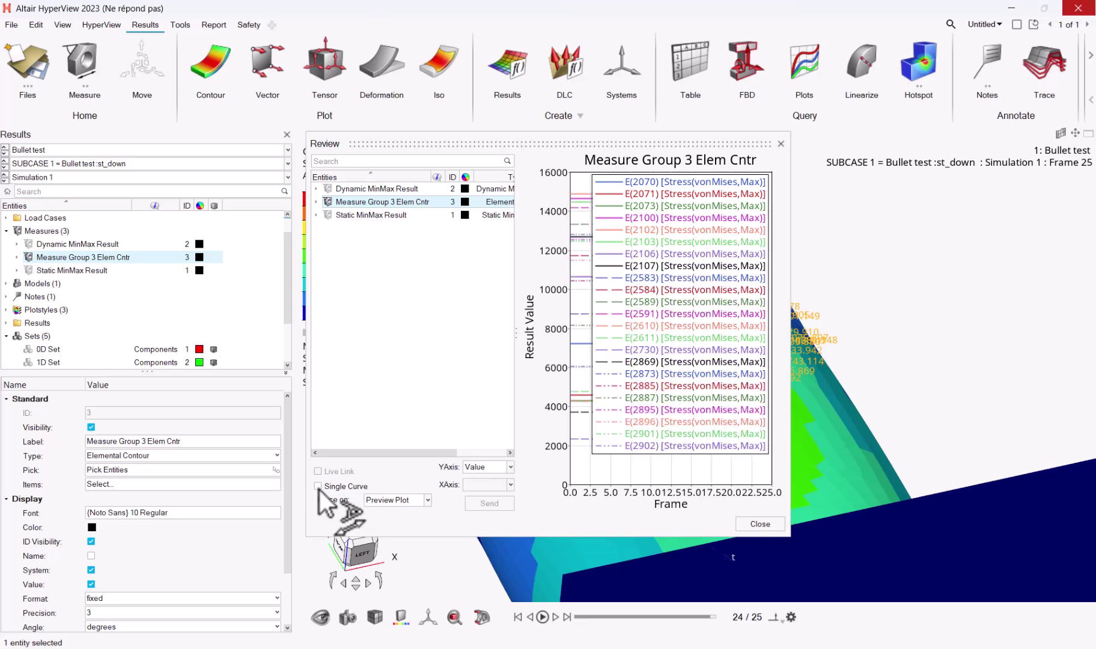
left_click(317, 487)
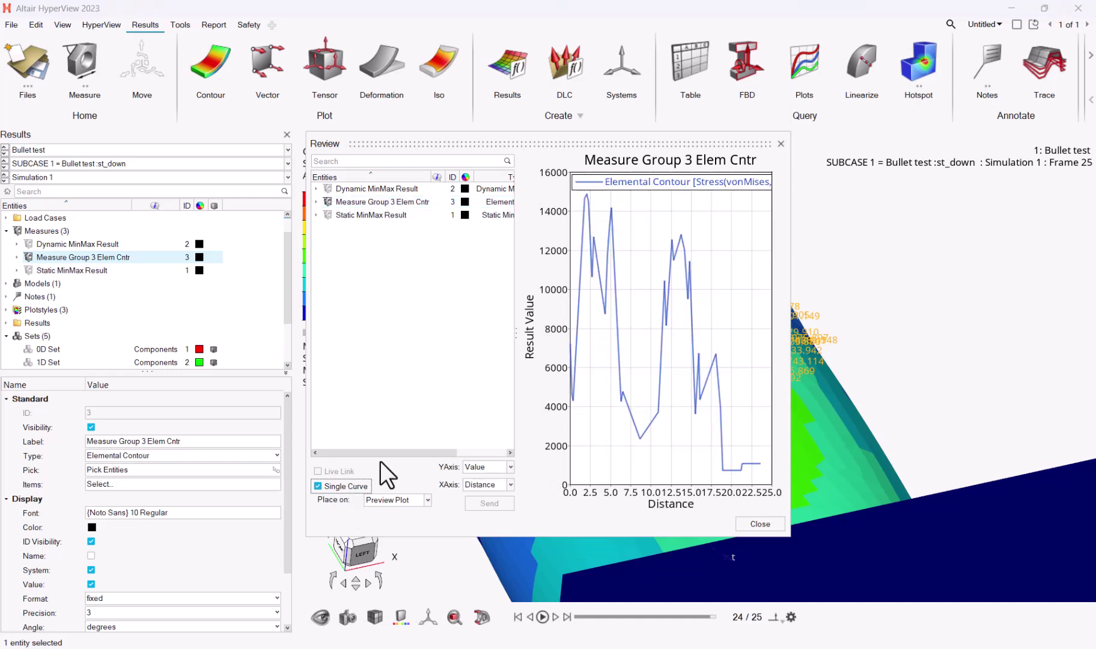
left_click(428, 501)
left_click(412, 522)
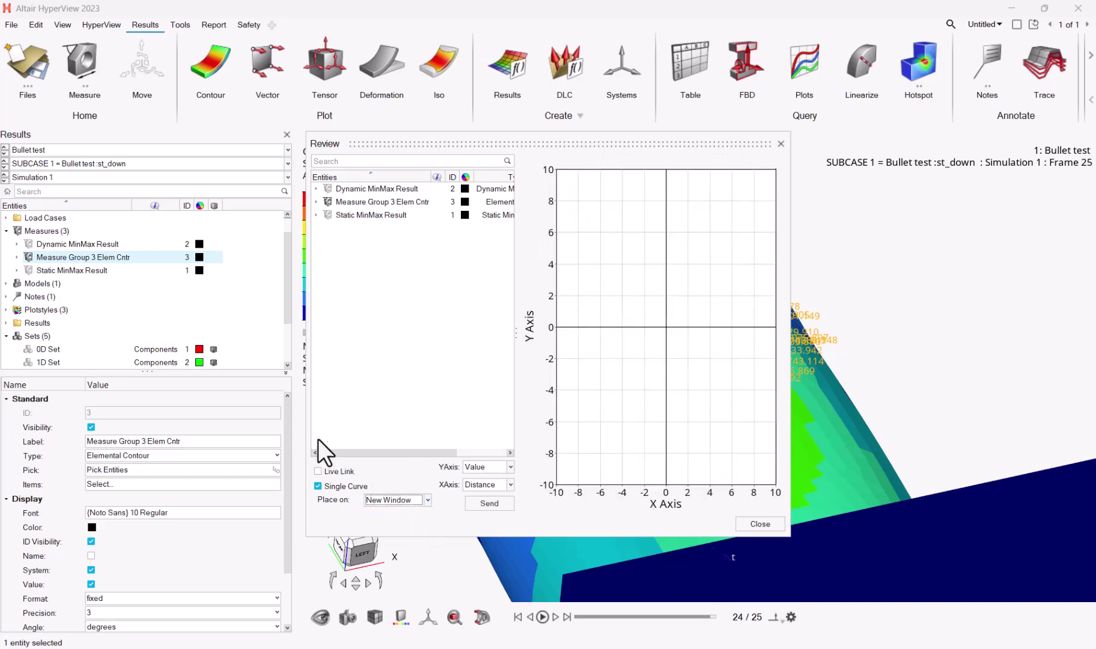
Step: Enable Live Link, send the curve to a new plot window, and close the Review dialog
left_click(318, 472)
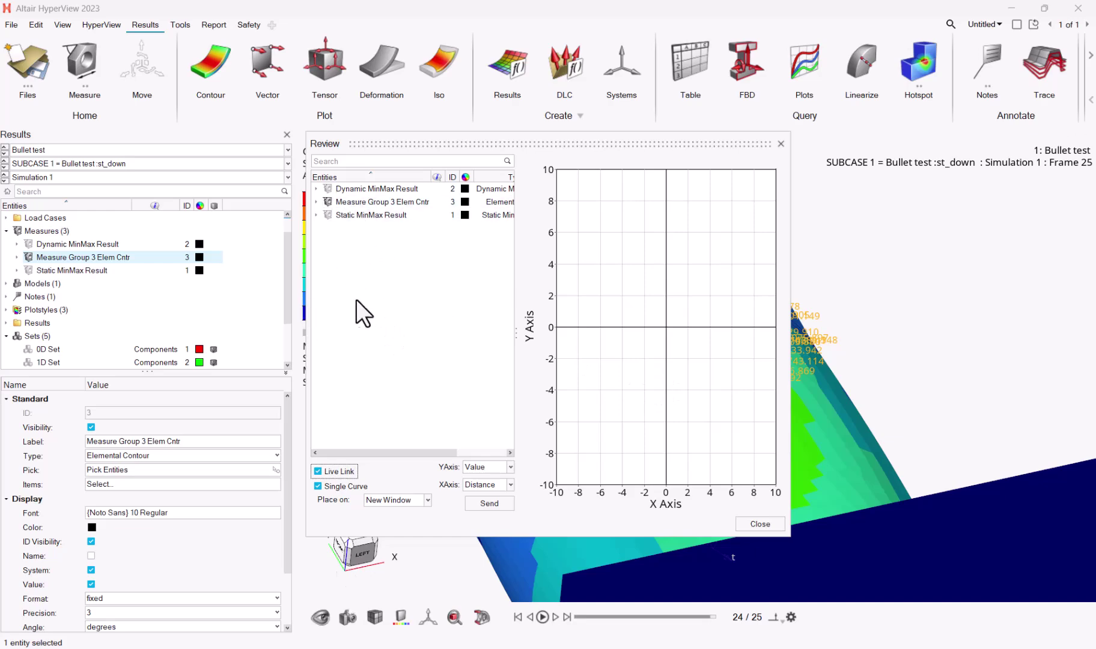
left_click(504, 505)
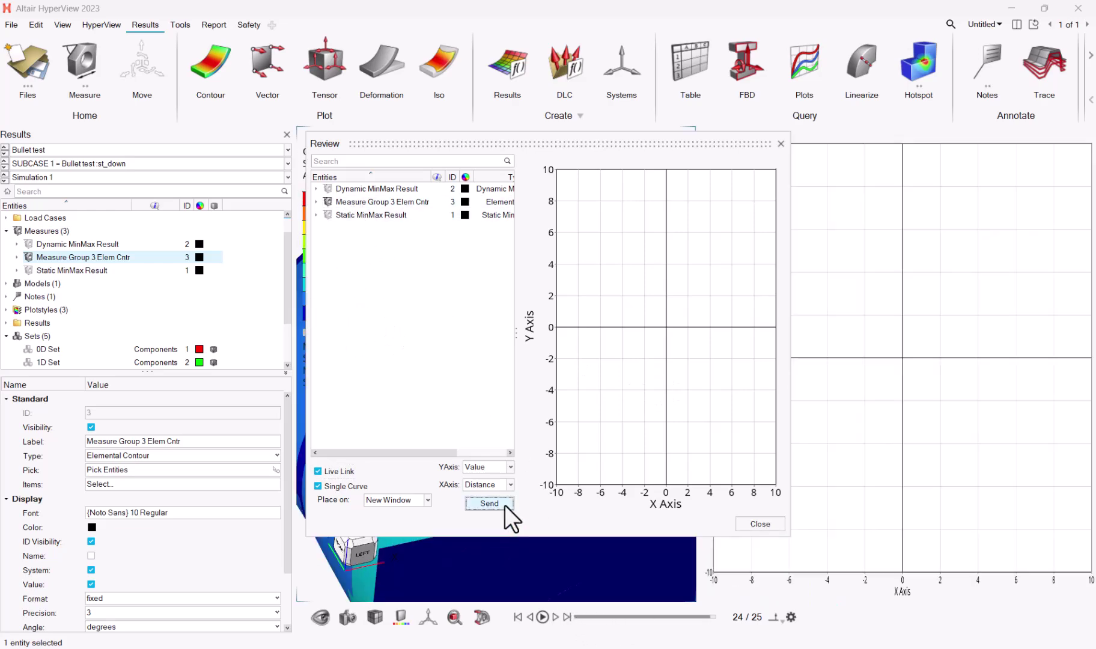
left_click(781, 143)
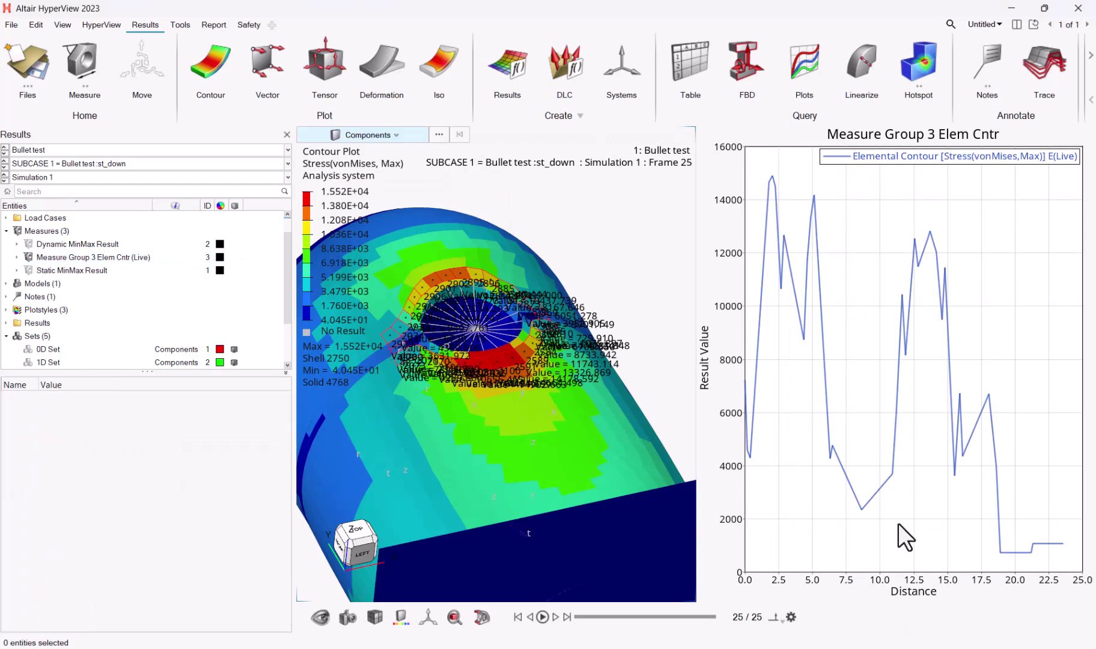
left_click(875, 259)
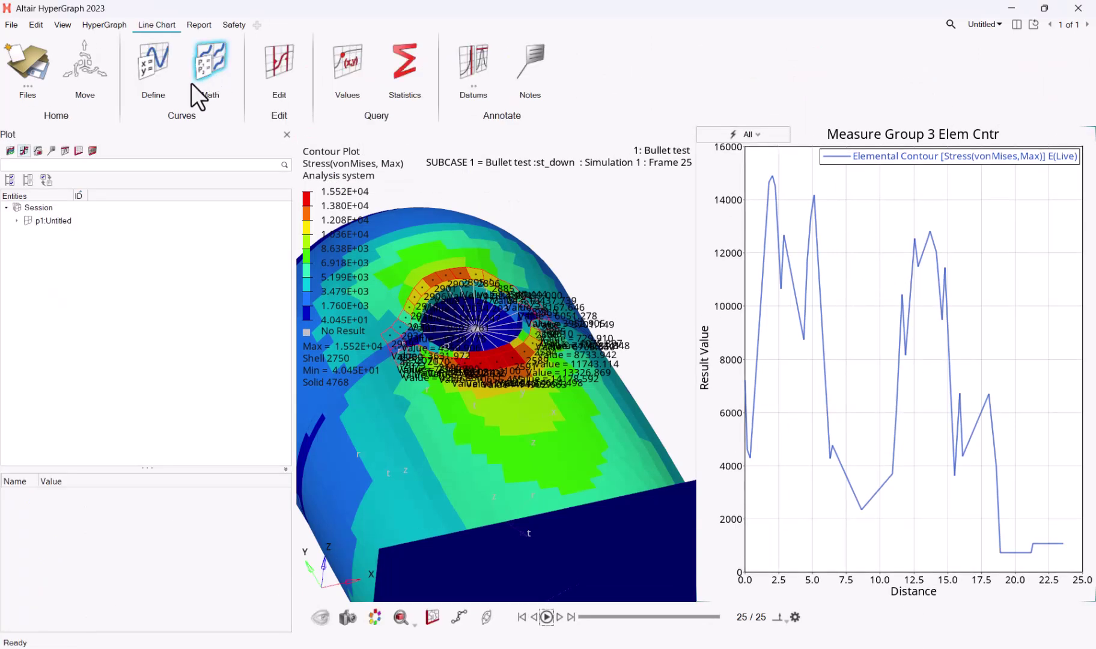
left_click(164, 53)
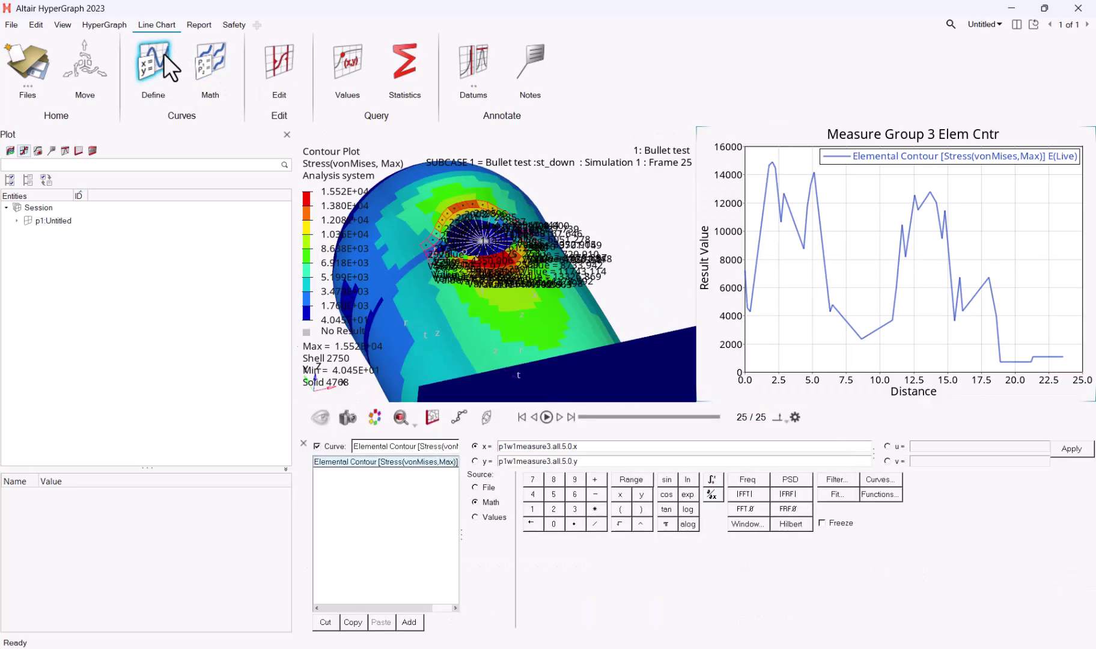
left_click(586, 462)
key("ctrl+c")
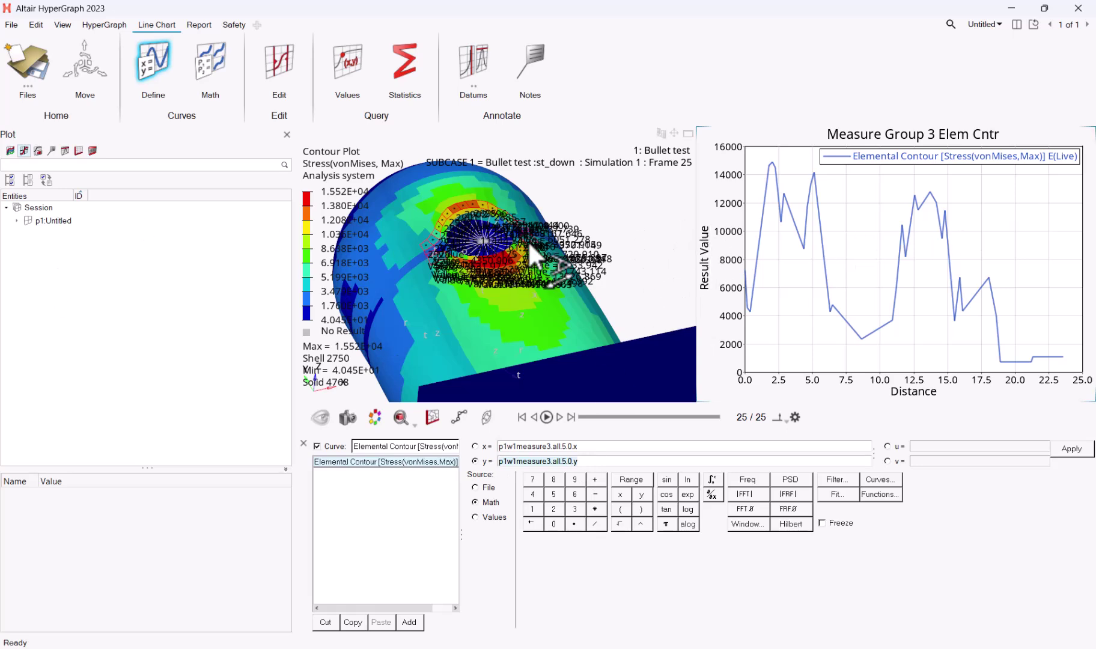
left_click(305, 443)
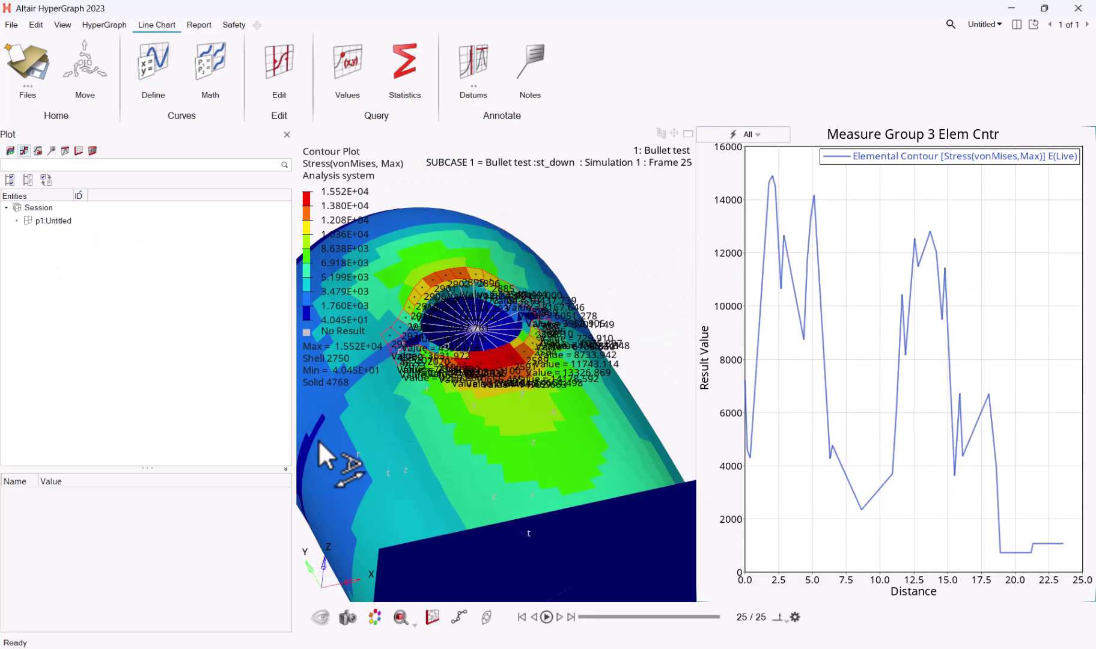
Step: Activate the contour viewport and add Note 2 through the Results browser's Create > Note
left_click(624, 294)
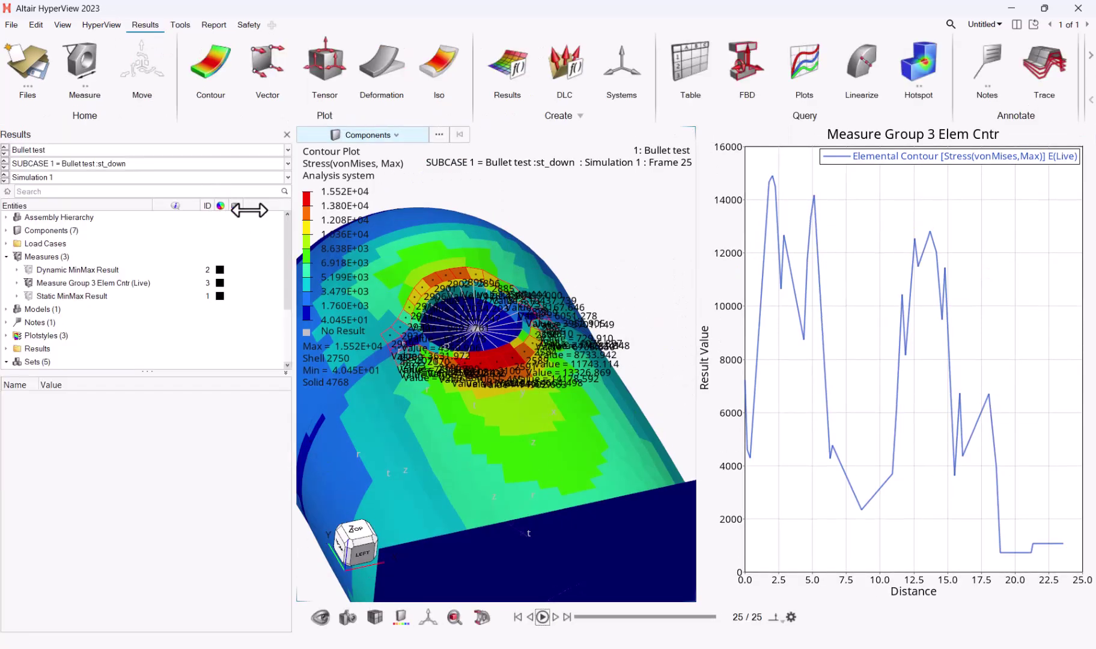
left_click(992, 70)
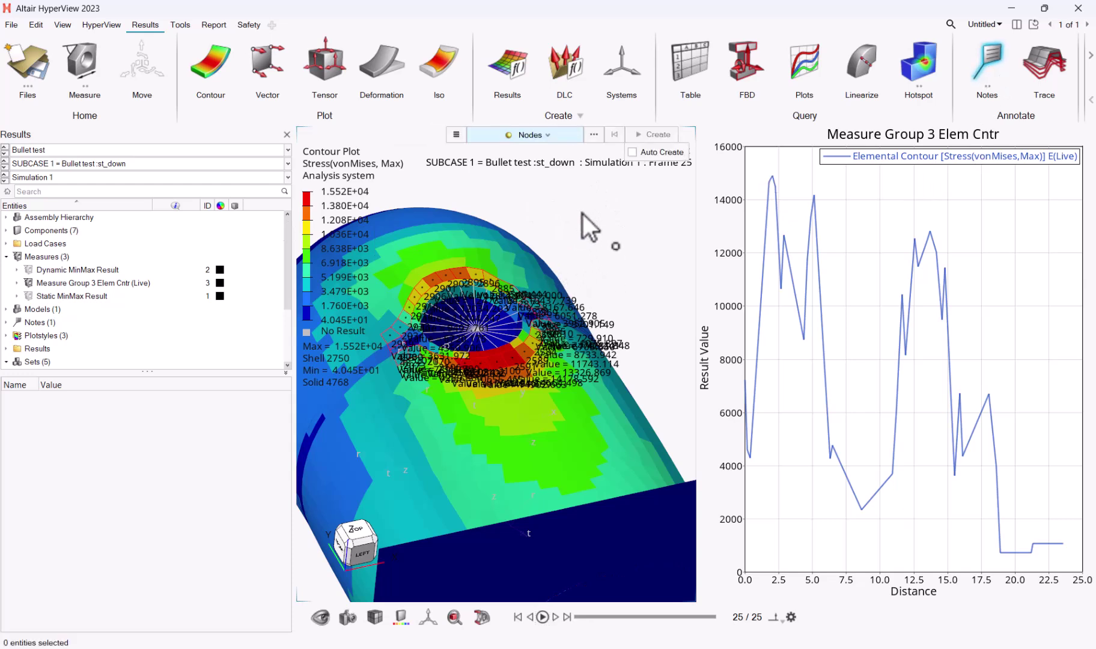
left_click(552, 136)
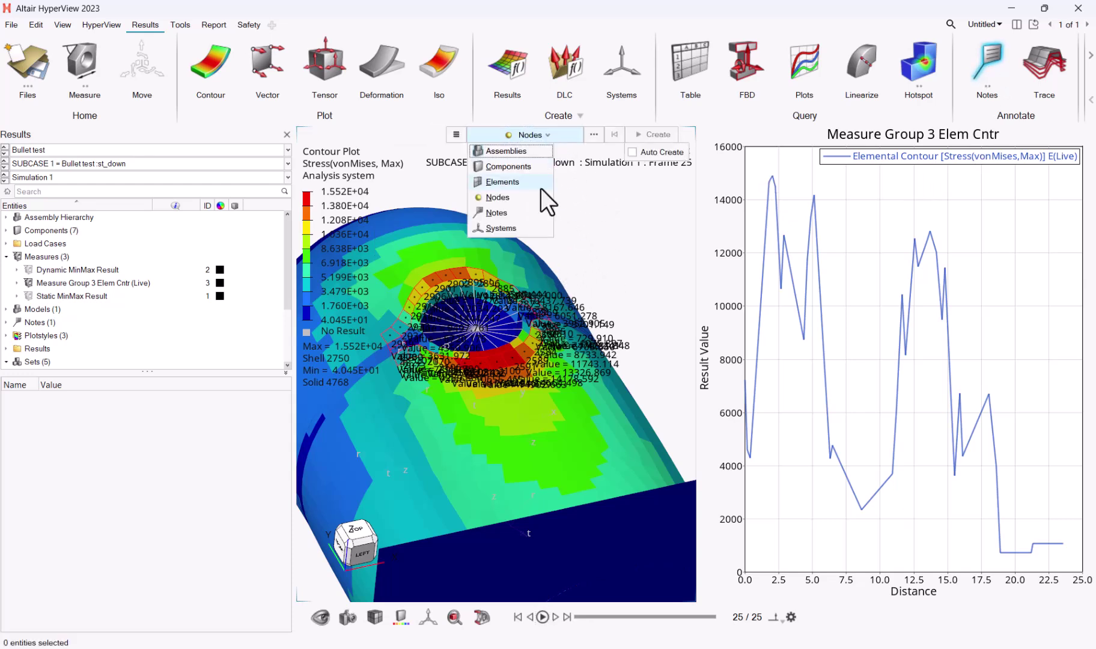
left_click(614, 236)
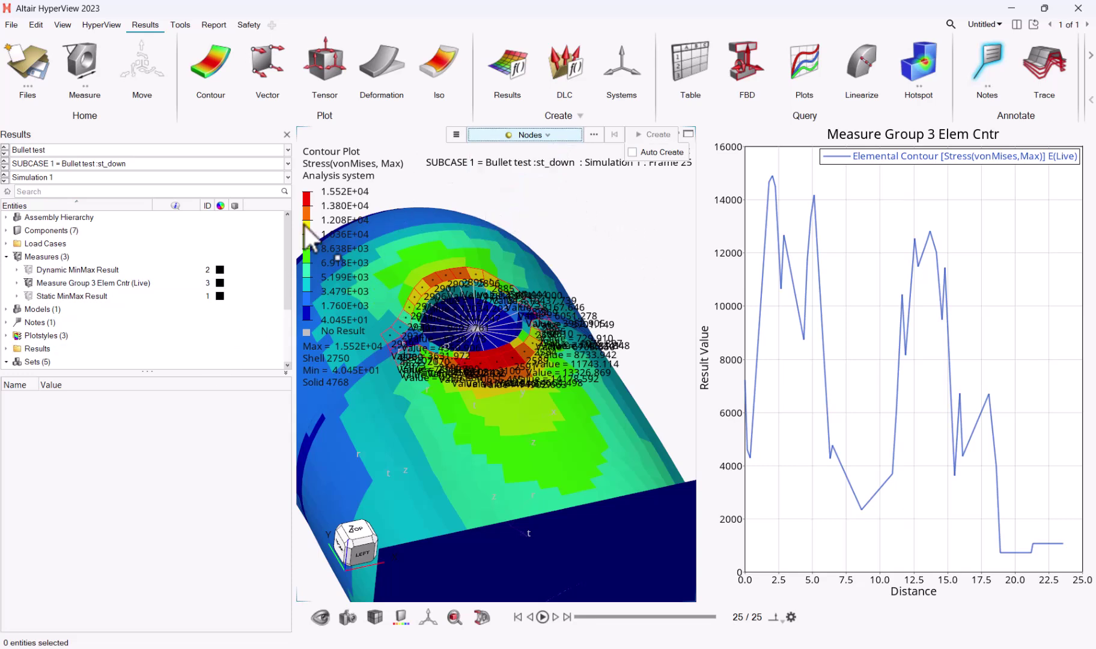
key("Escape")
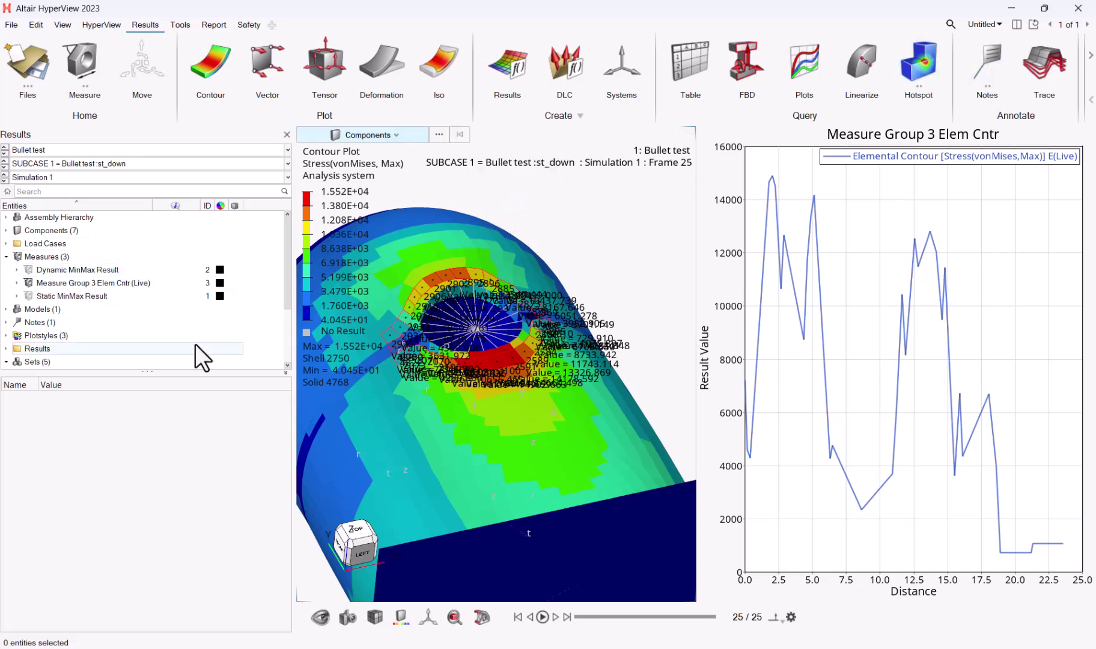
right_click(226, 334)
right_click(257, 295)
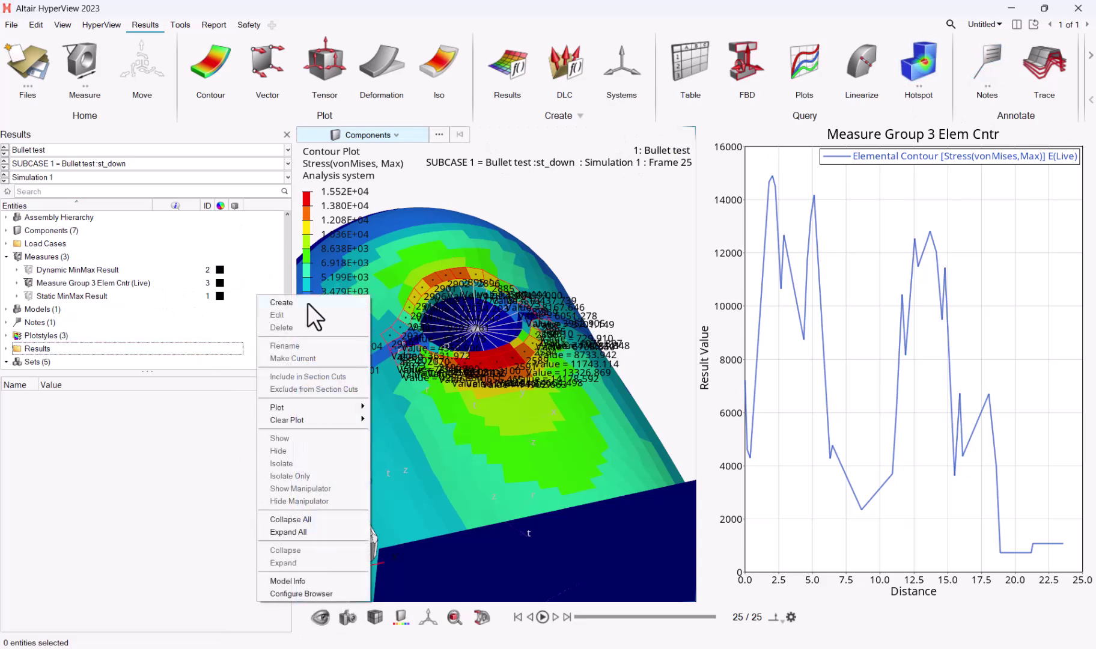
mouse_move(308, 303)
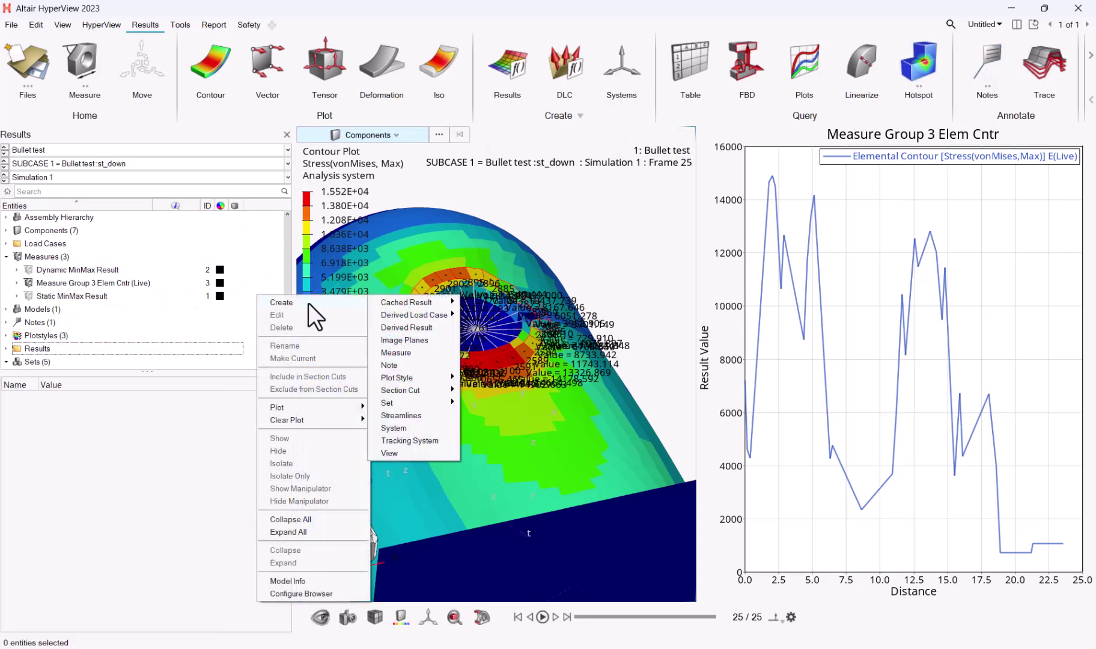
left_click(410, 367)
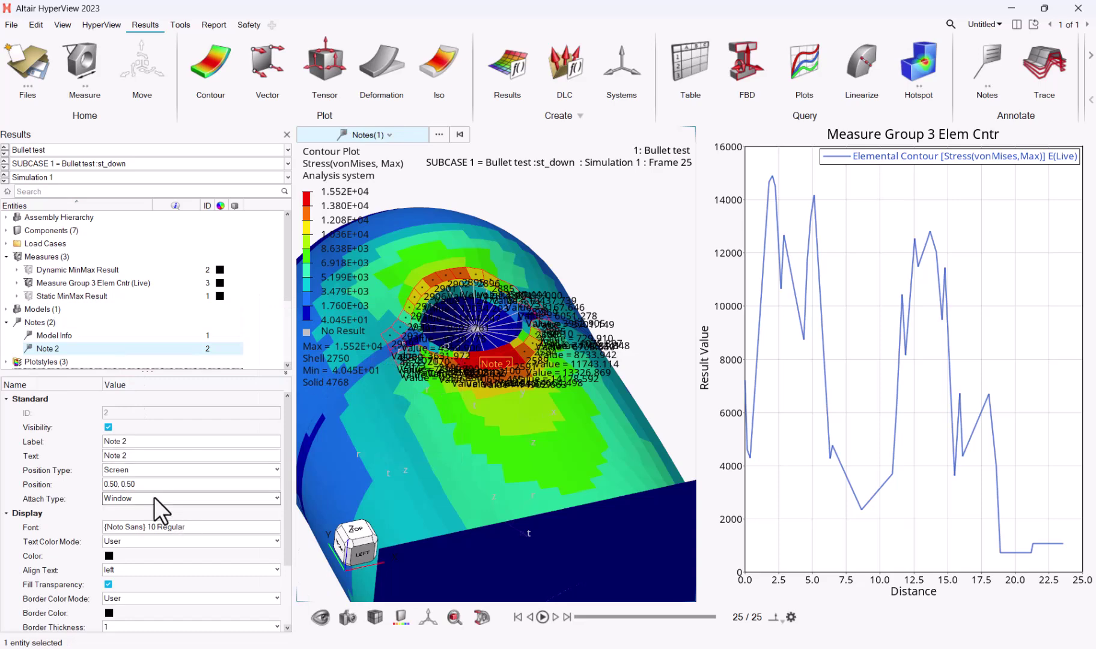
Step: Replace Note 2's text with {p1w1measure3.all.5.0.y} and move the note near the viewport top
left_click(135, 457)
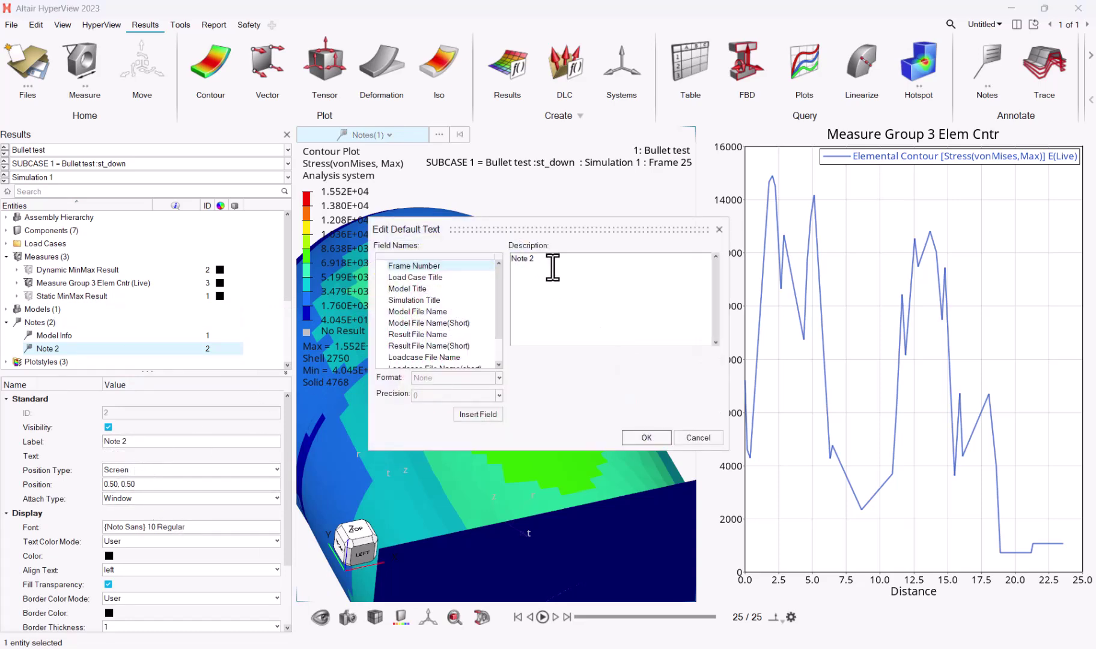
left_click_drag(532, 259, 427, 213)
type("{}")
key("ctrl+v")
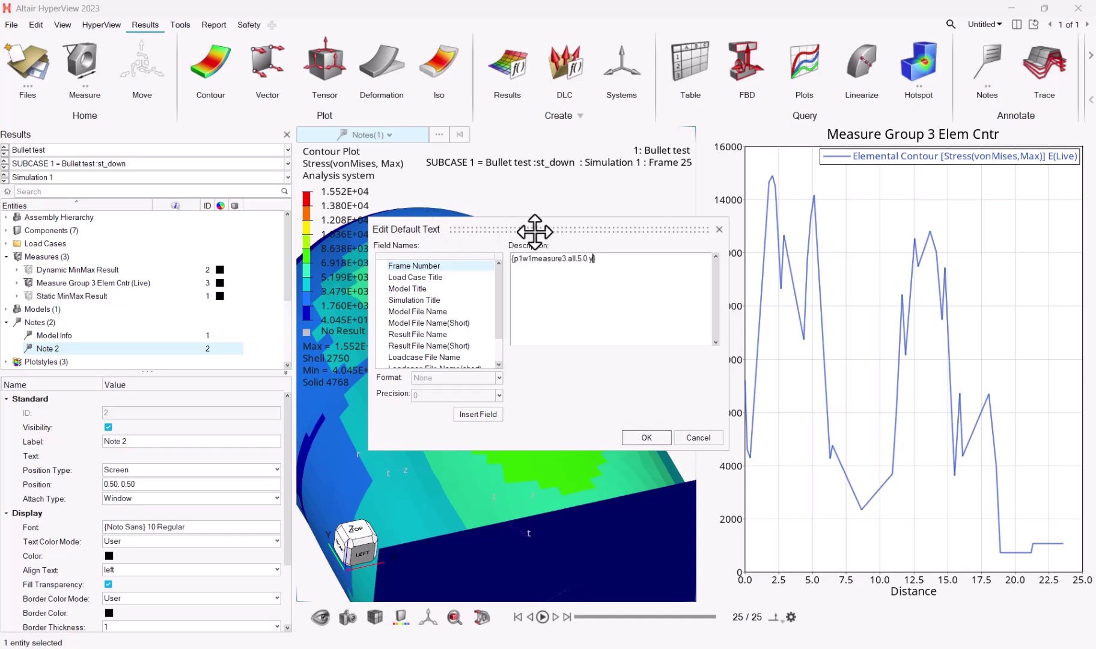
left_click_drag(535, 231, 212, 253)
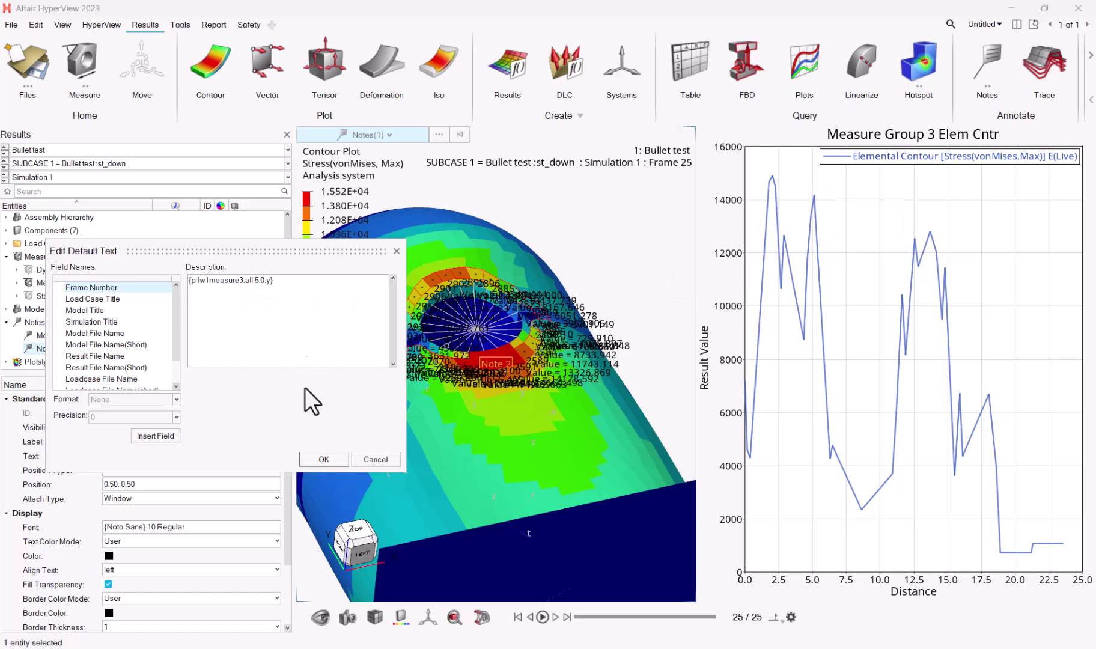
left_click(323, 460)
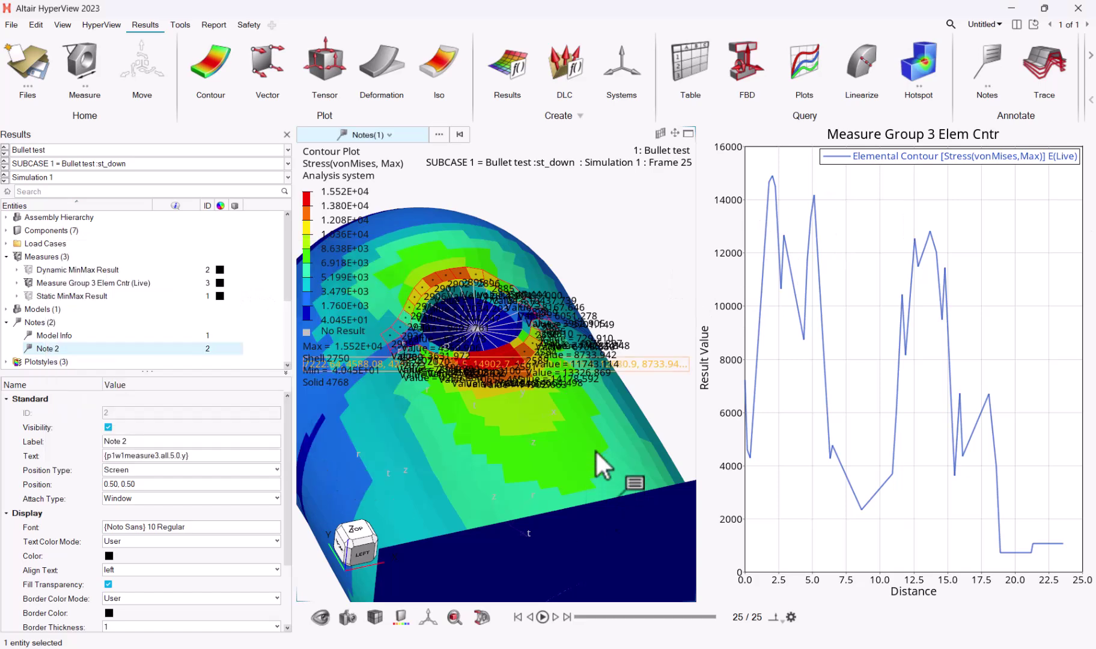
left_click_drag(358, 359, 501, 189)
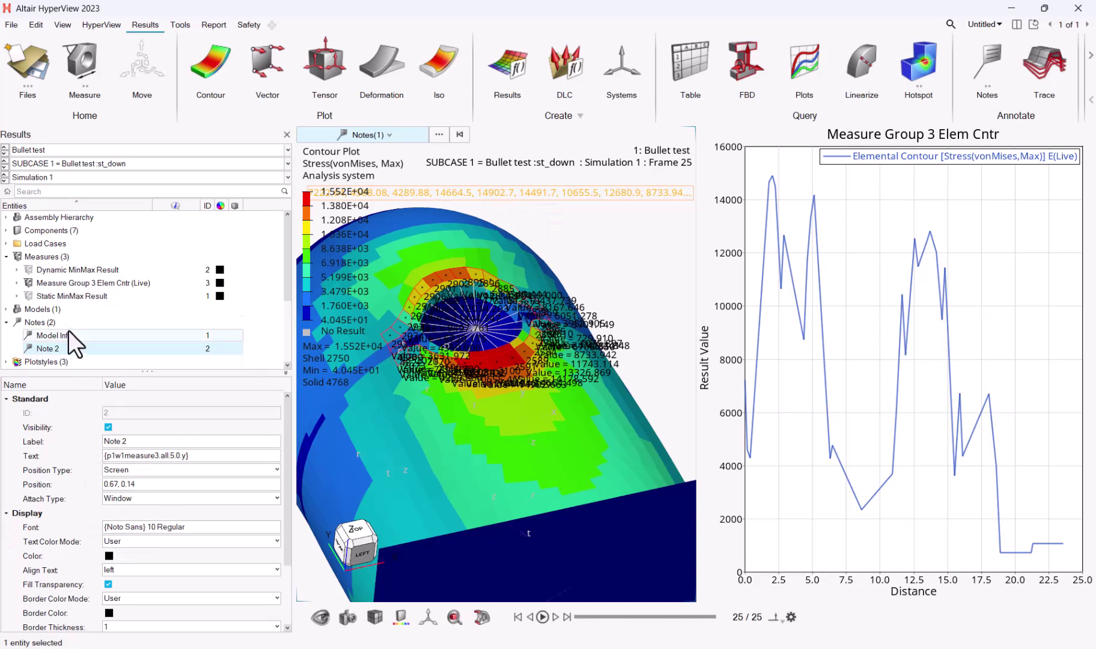
Step: Rewrite Note 2 as 'Von Mises Max of Set 5 is' followed by max() of the Set 5 reference
right_click(70, 349)
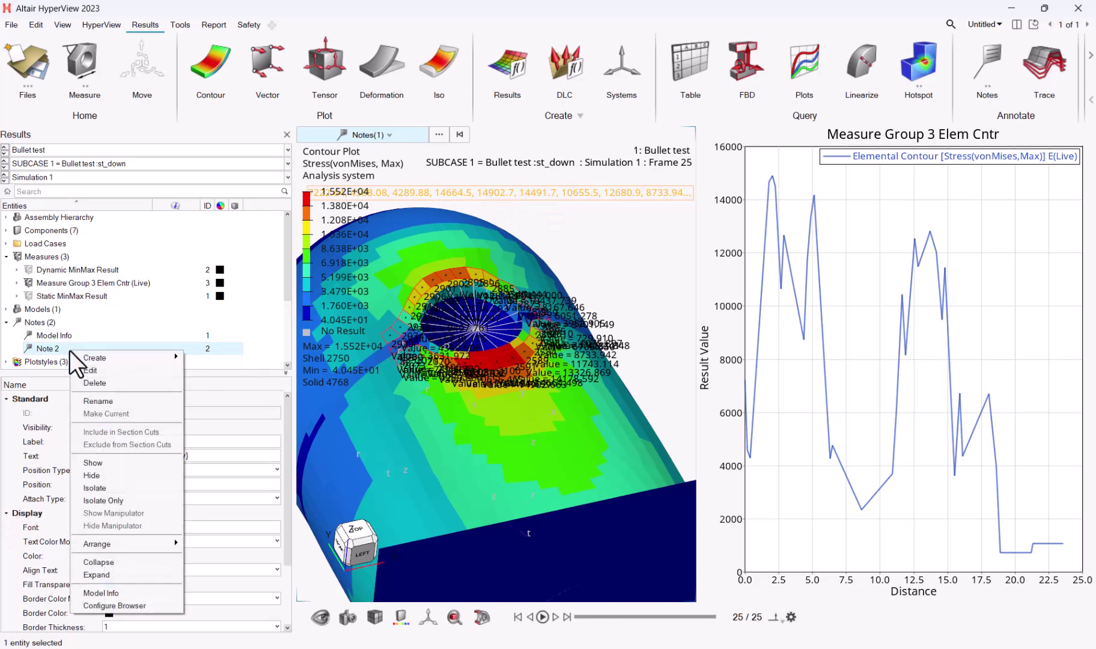
left_click(46, 350)
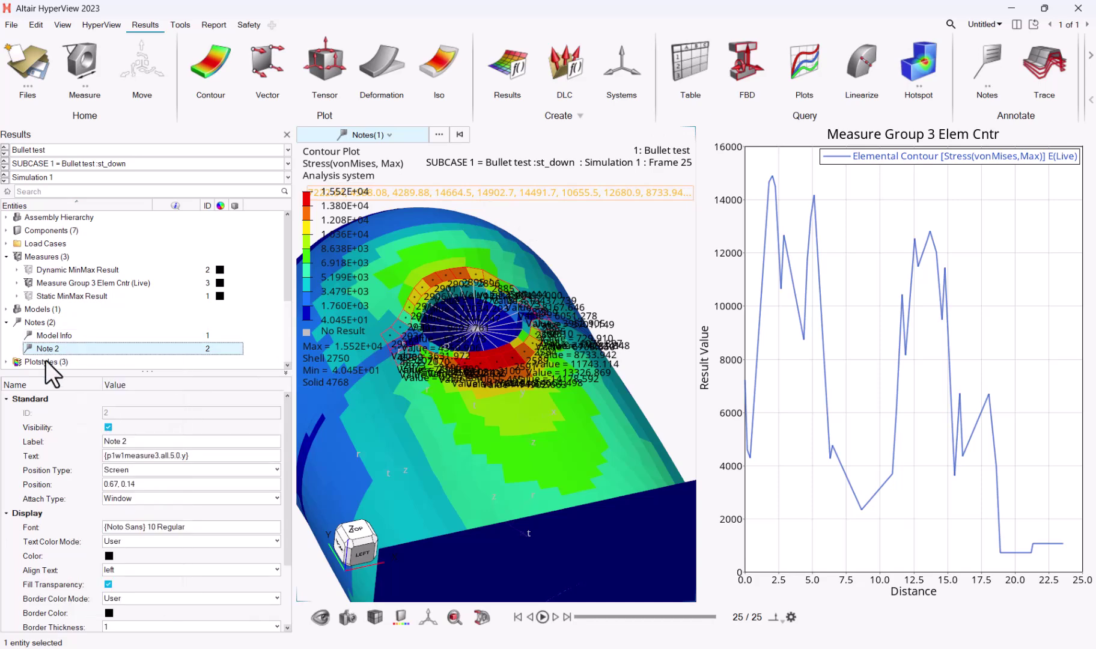
left_click(132, 454)
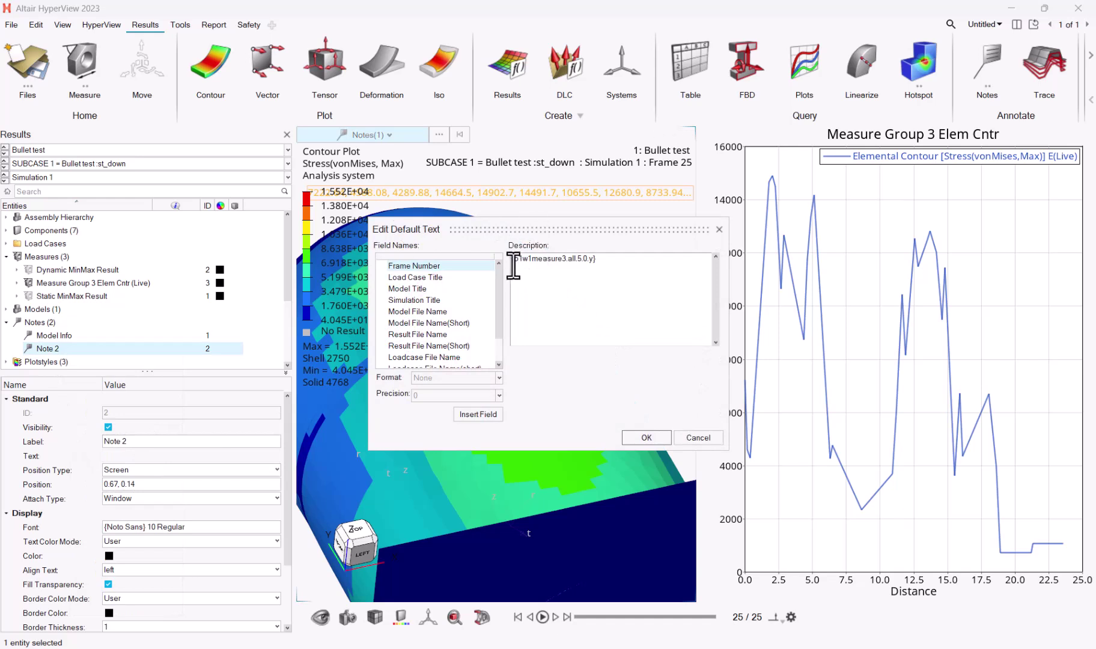
type("mAX O")
key("BackSpace")
key("BackSpace")
key("BackSpace")
key("BackSpace")
key("BackSpace")
type("Max of Set 5")
left_click(511, 263)
type("Von Mises ")
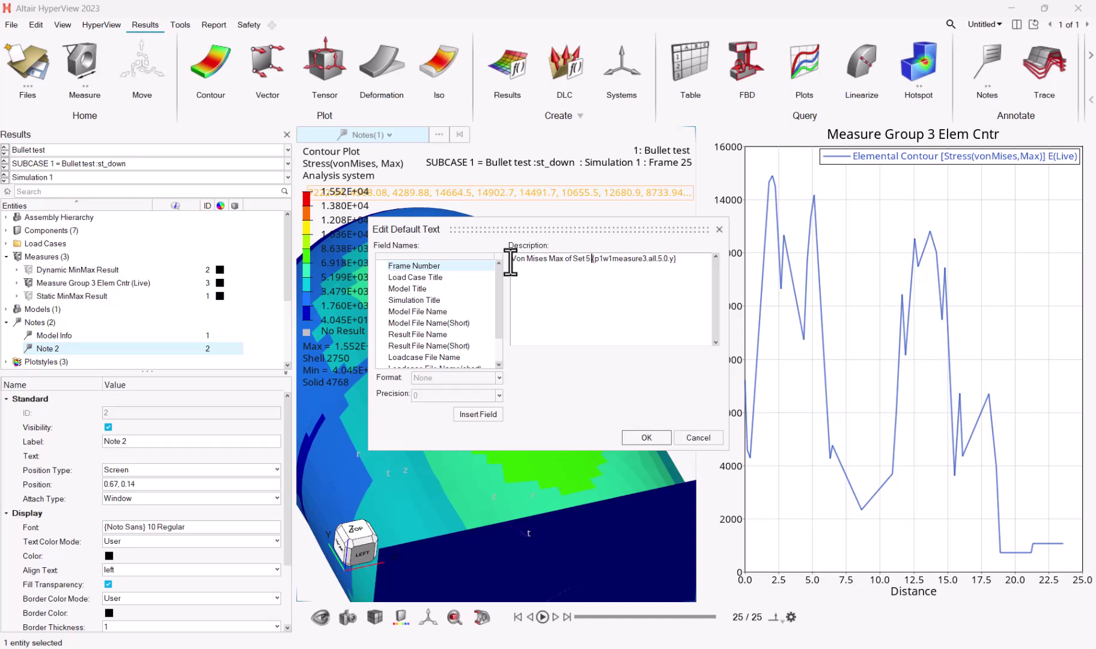
type(" is")
type("max")
type(")")
left_click(654, 442)
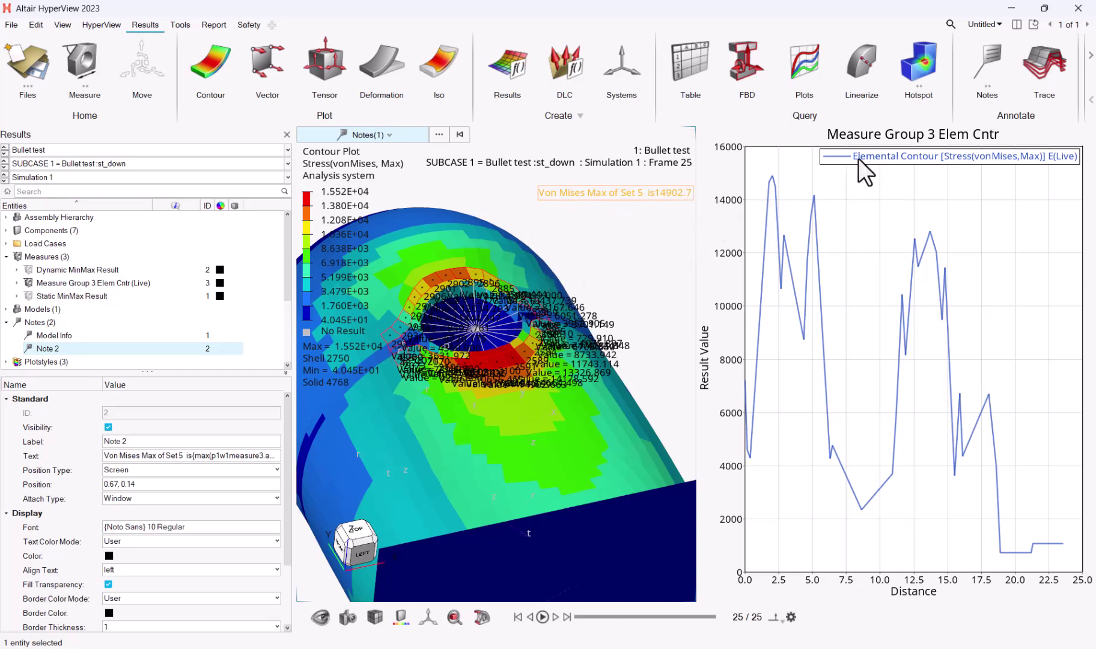
Step: Switch to a three-window page layout and turn the new right-hand window into TableView
left_click(1018, 24)
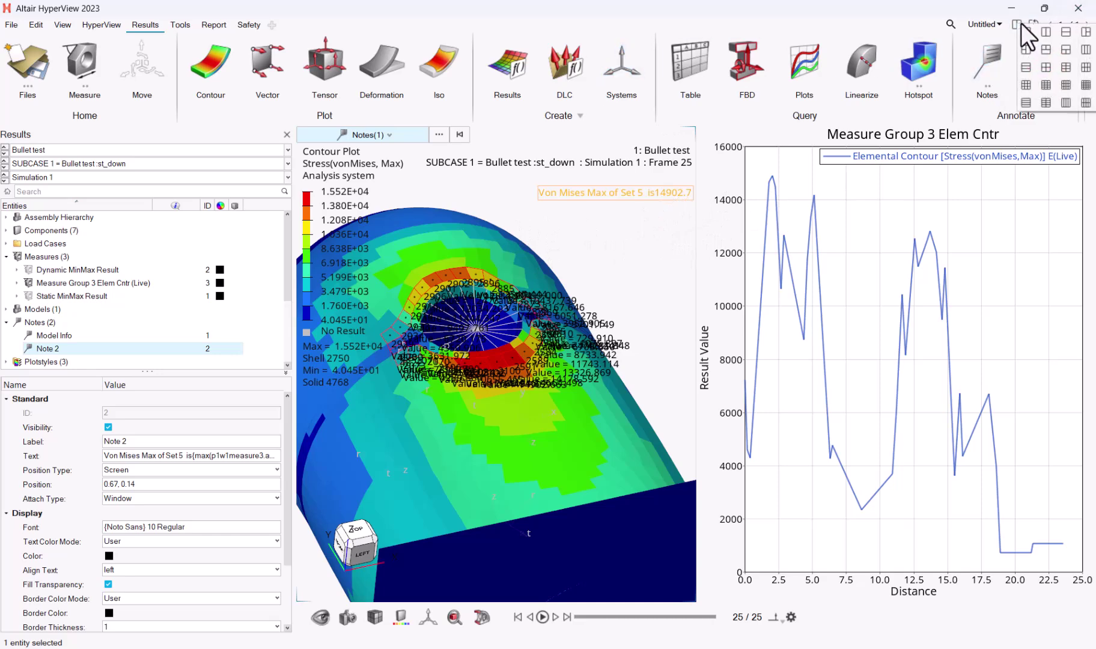
left_click(1085, 50)
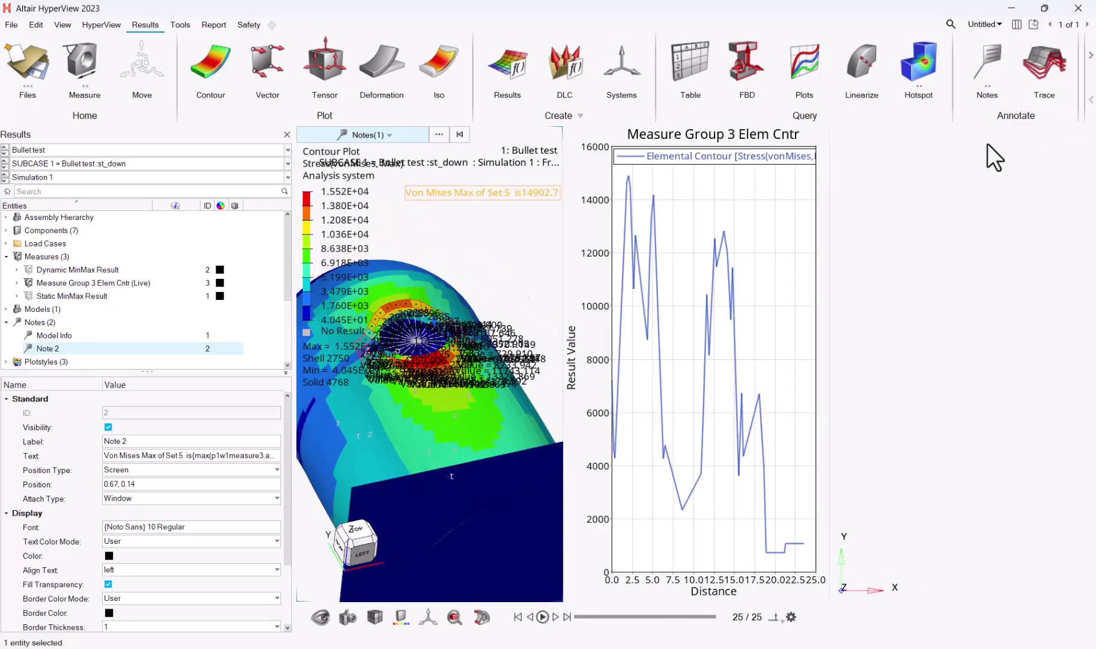
left_click(908, 281)
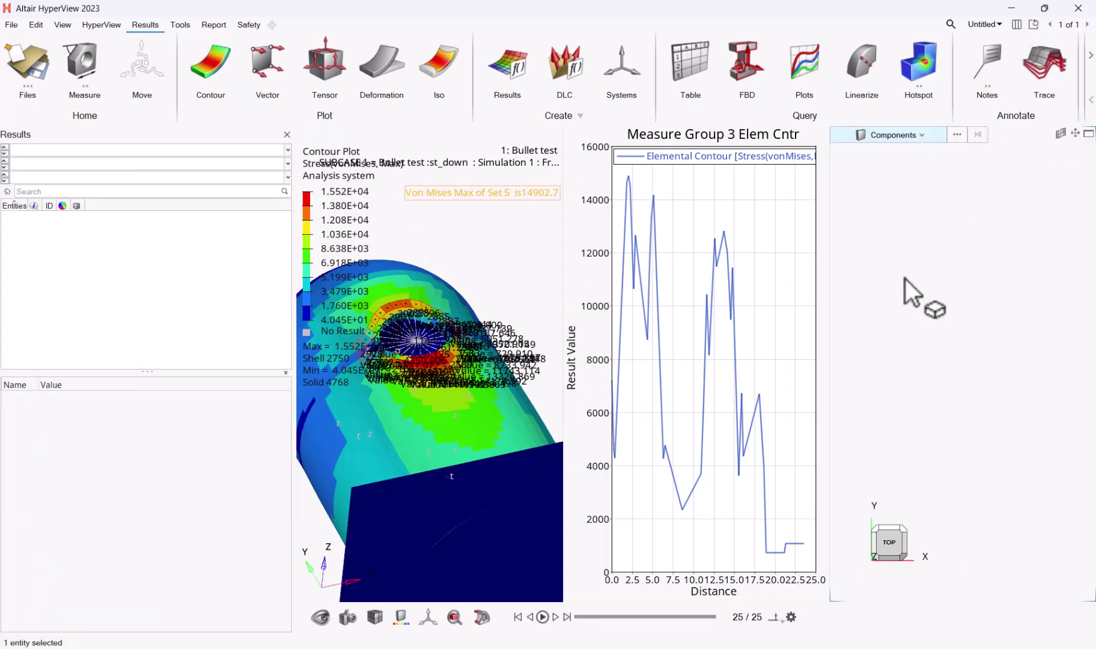
left_click(119, 24)
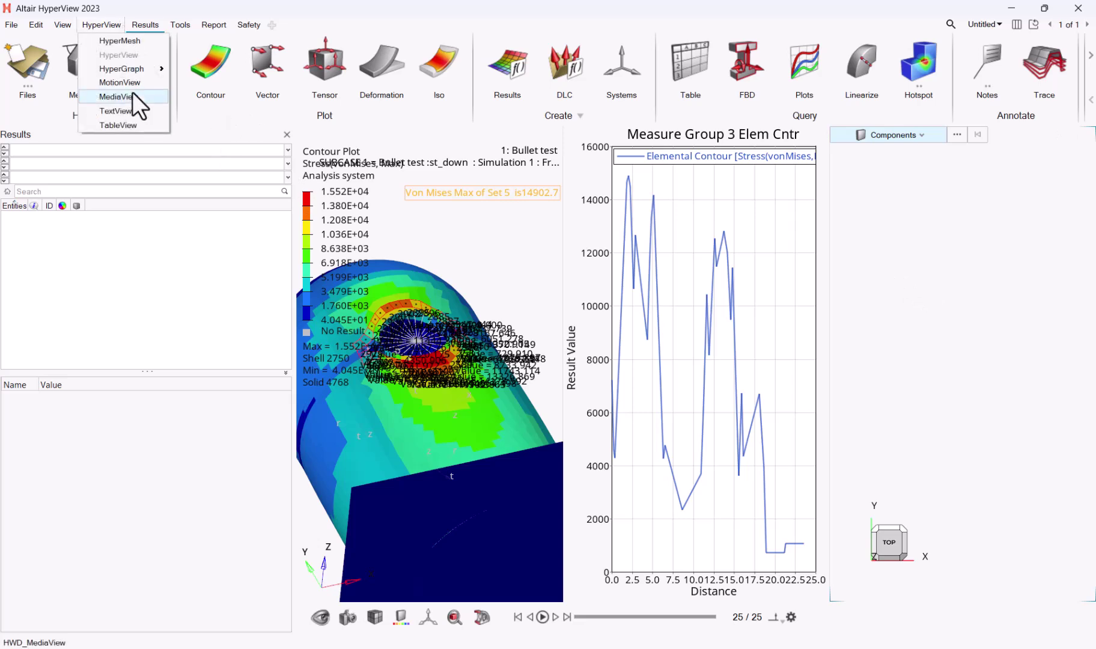
left_click(131, 125)
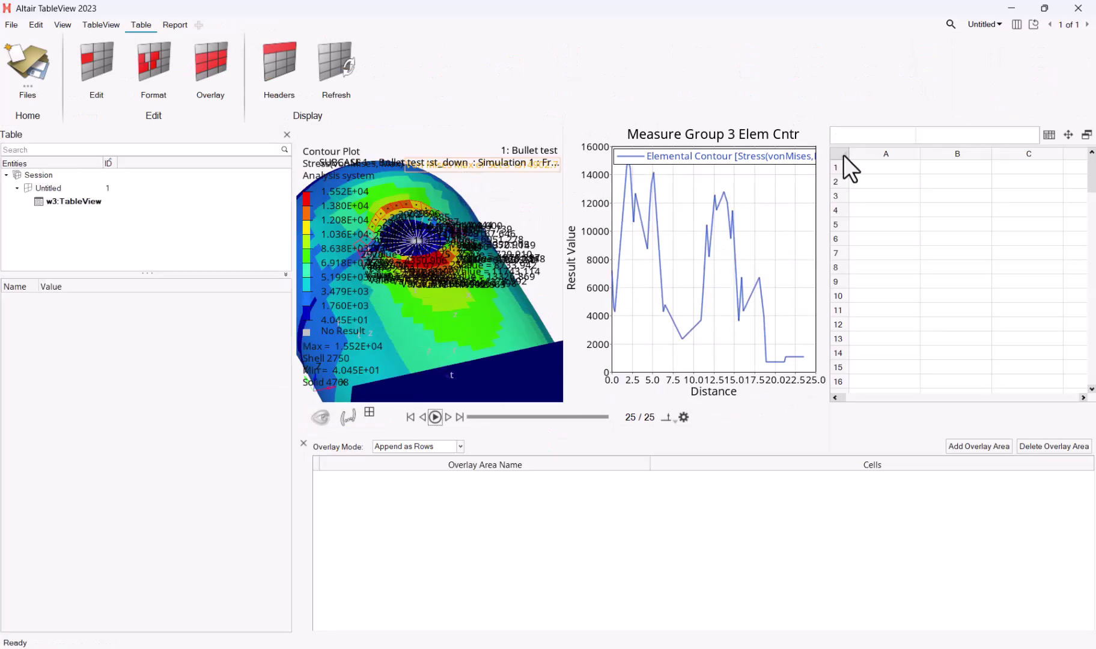
Step: Enter 'Von Mises Max Set 5' in cell A1 and widen column A to fit
left_click(889, 171)
type("Von Mises Max Set 5")
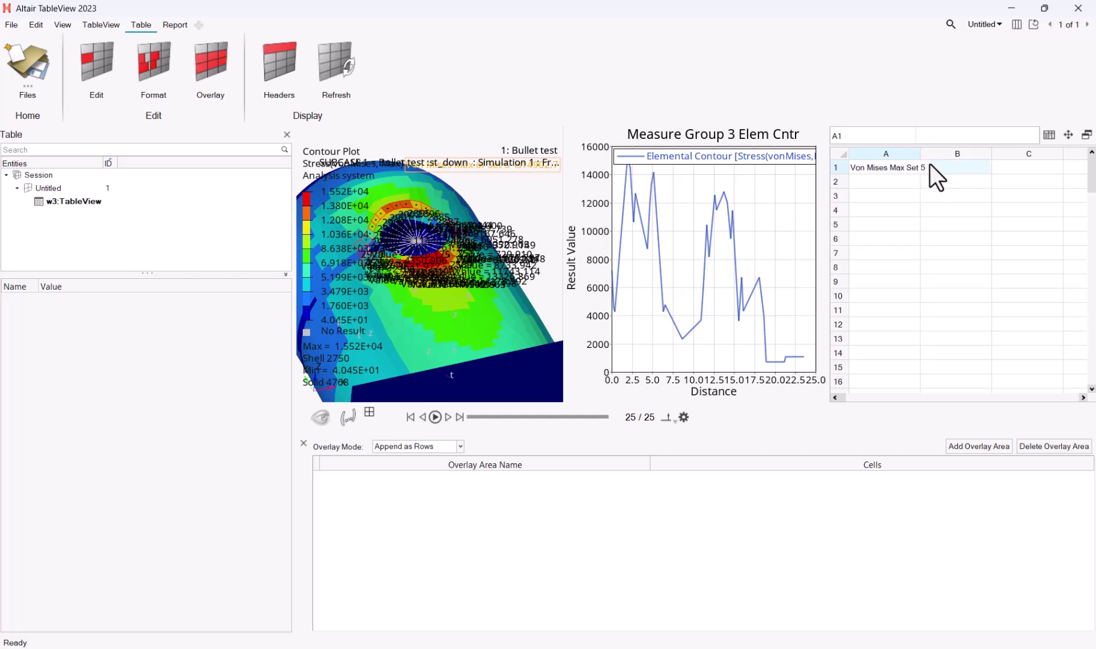
left_click_drag(918, 152, 949, 152)
Step: Enter {max(p1w1measure3.all.5.0.y)} in cell B1, returning 14902.7
left_click(989, 170)
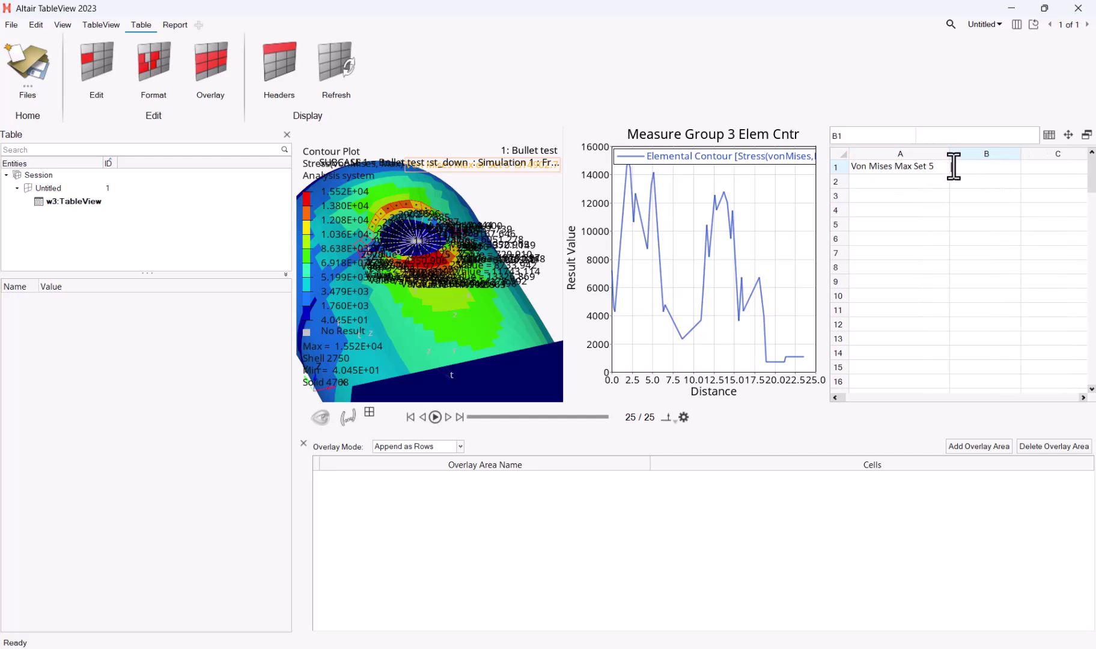
left_click(962, 131)
type("p1w1measure3.all.5.0.1")
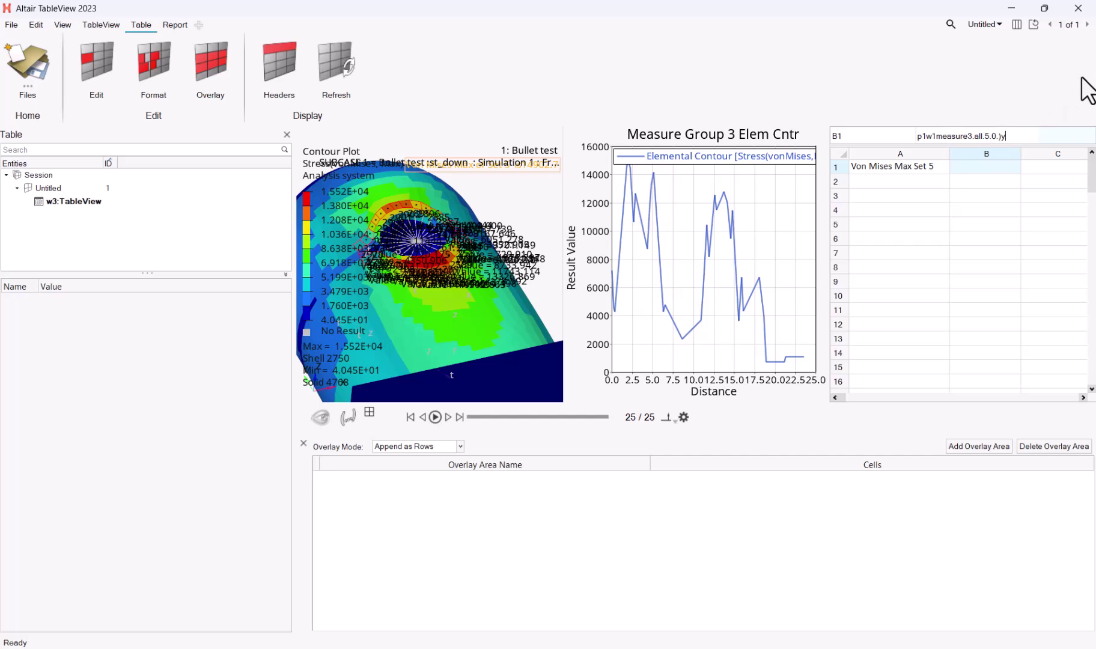
key("BackSpace")
key("BackSpace")
type("y)")
type(")")
key("Home")
type("{max(")
key("Return")
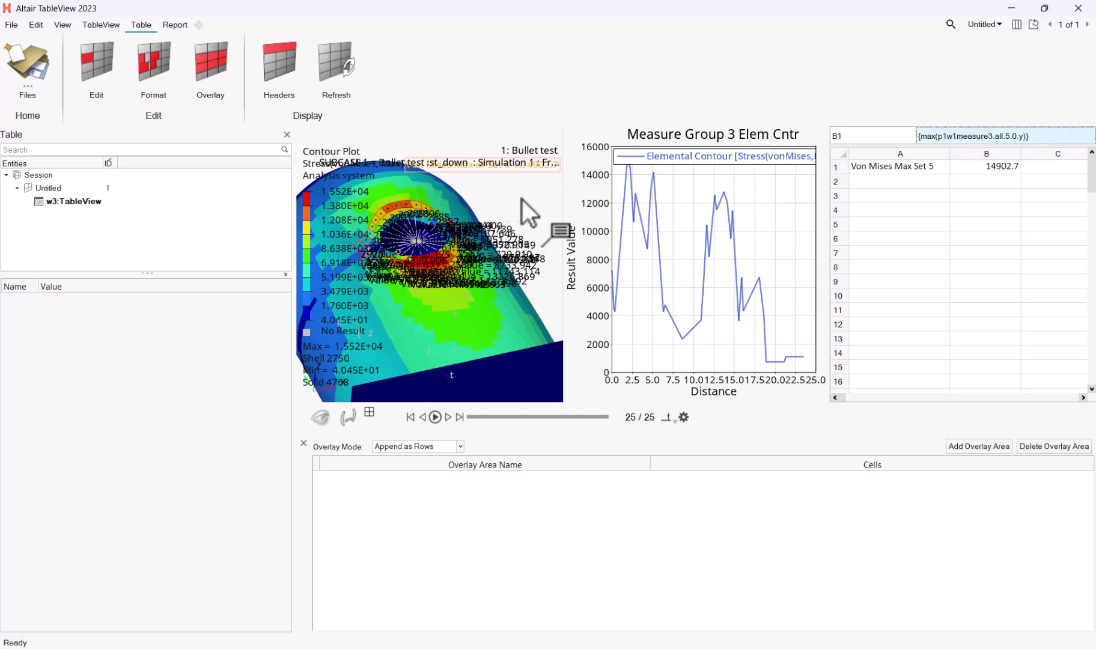
Step: Close the Overlay Mode panel so the contour, curve plot and table fill the page height
left_click(303, 443)
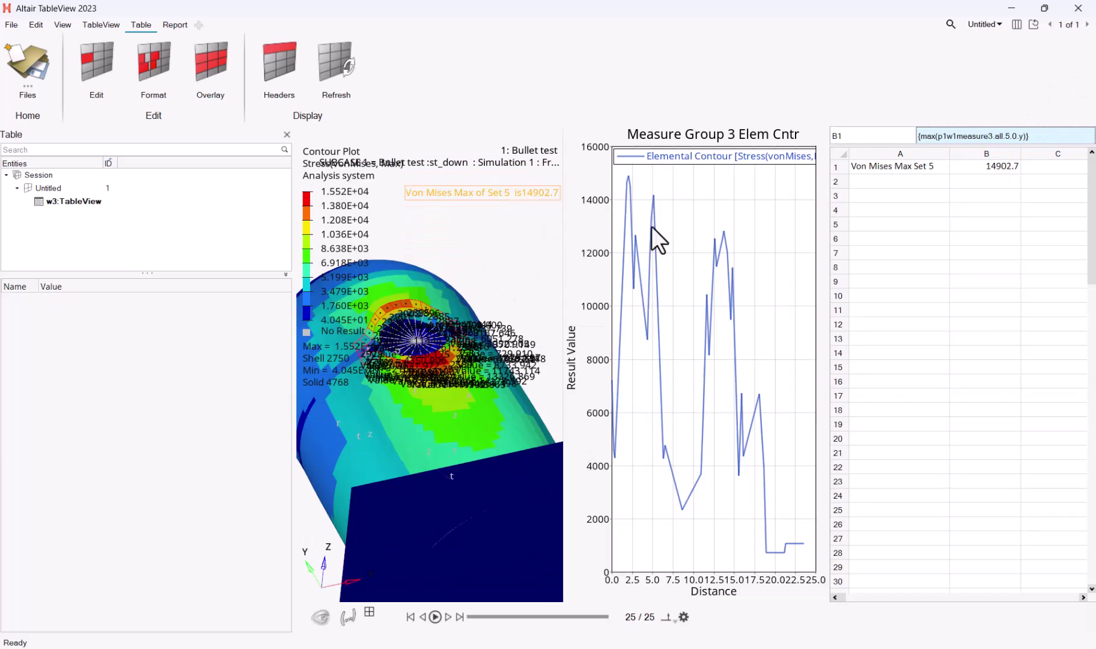